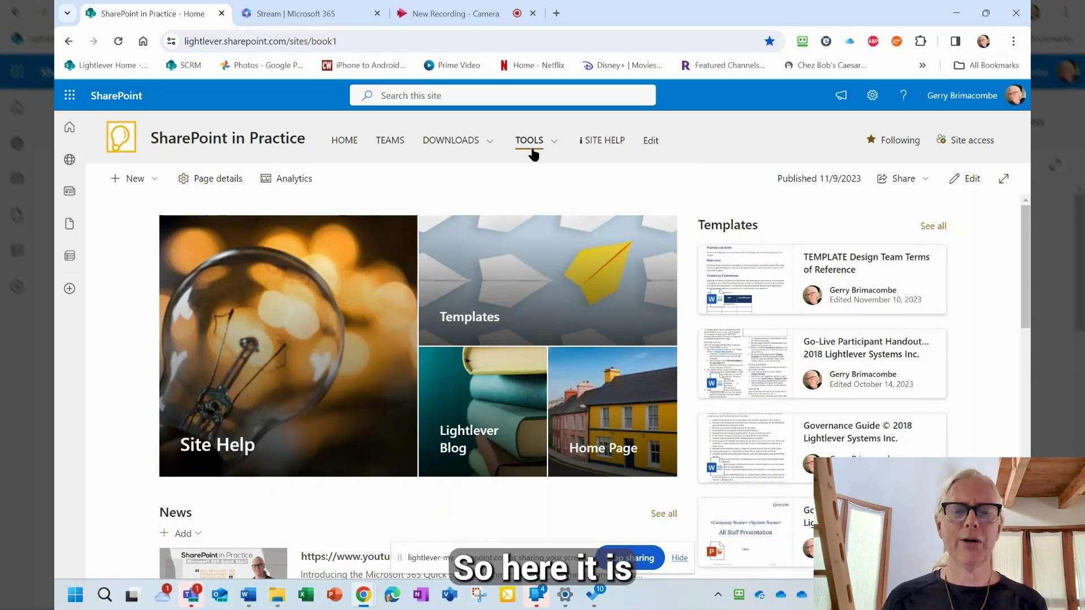
- Expand the TOOLS menu in the SharePoint in Practice site navigation bar
{"action": "left_click", "coordinate": [537, 148]}
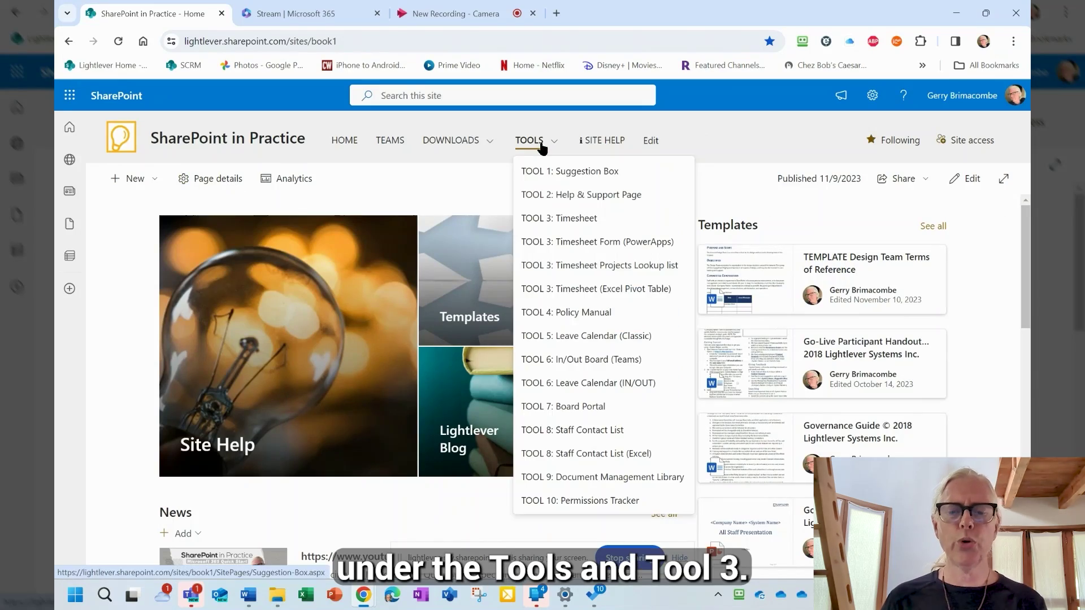
- Add project 'SAM001 Sample for Video' with status Executing to the Timesheet Projects Lookup list
{"action": "left_click", "coordinate": [572, 266]}
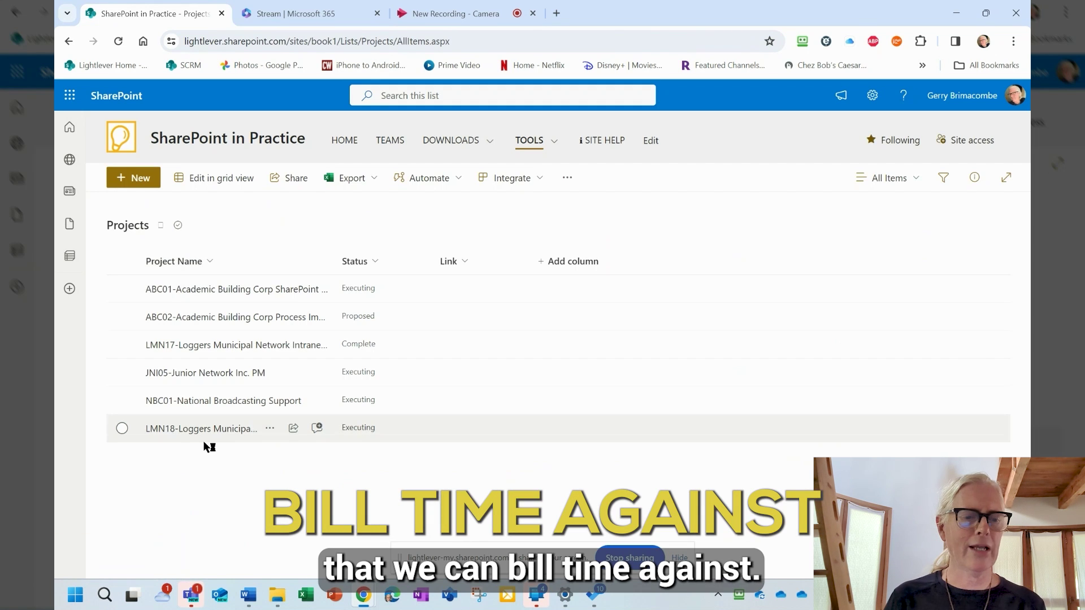
{"action": "left_click", "coordinate": [135, 180]}
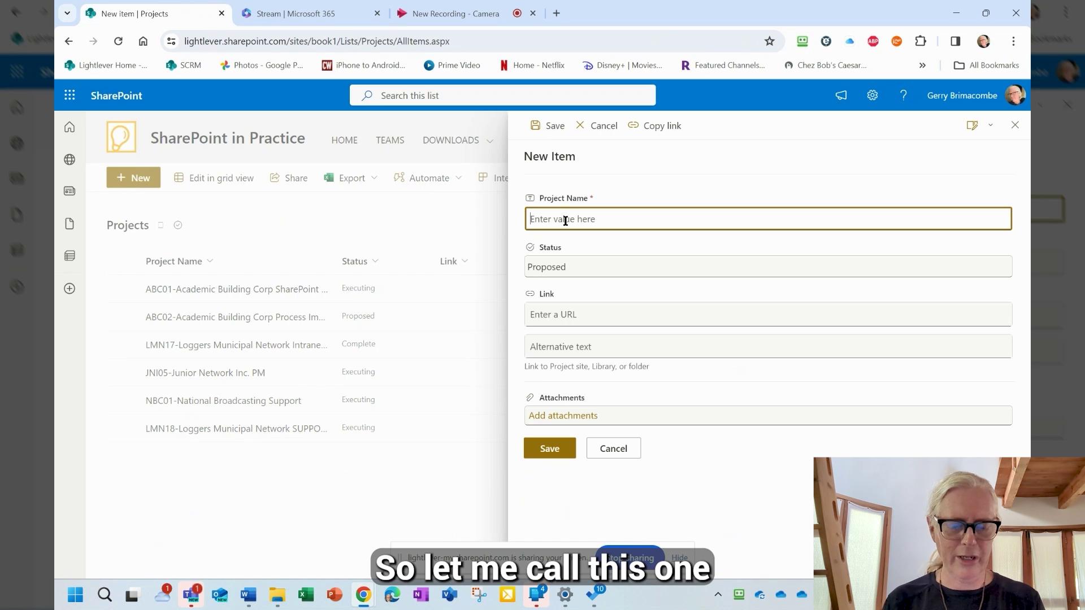
{"action": "type", "text": "SAM001"}
{"action": "type", "text": " Sample for Video"}
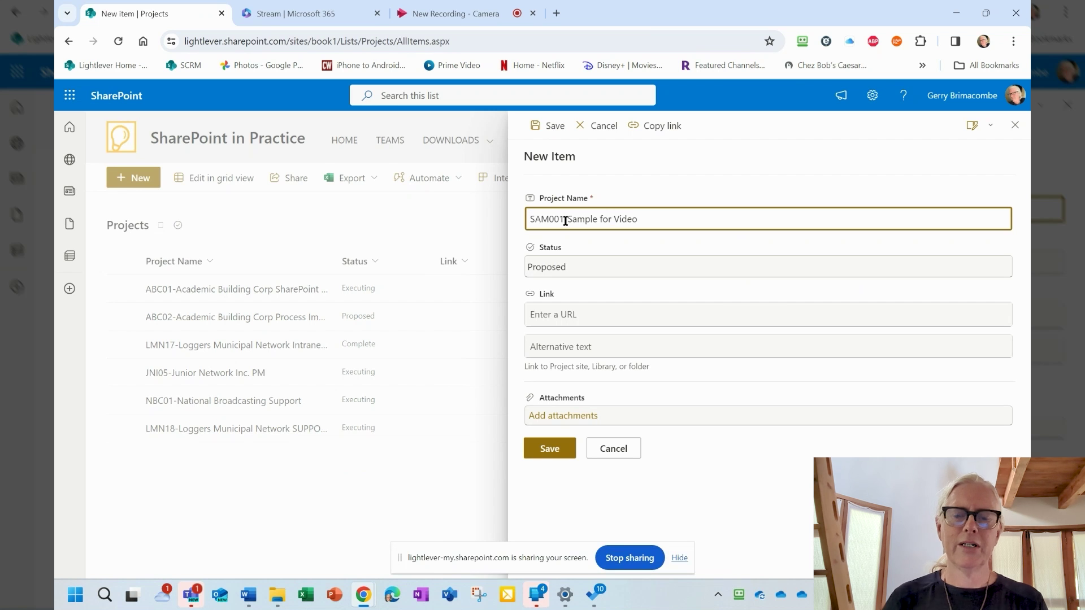
{"action": "left_click", "coordinate": [568, 268]}
{"action": "left_click", "coordinate": [553, 326]}
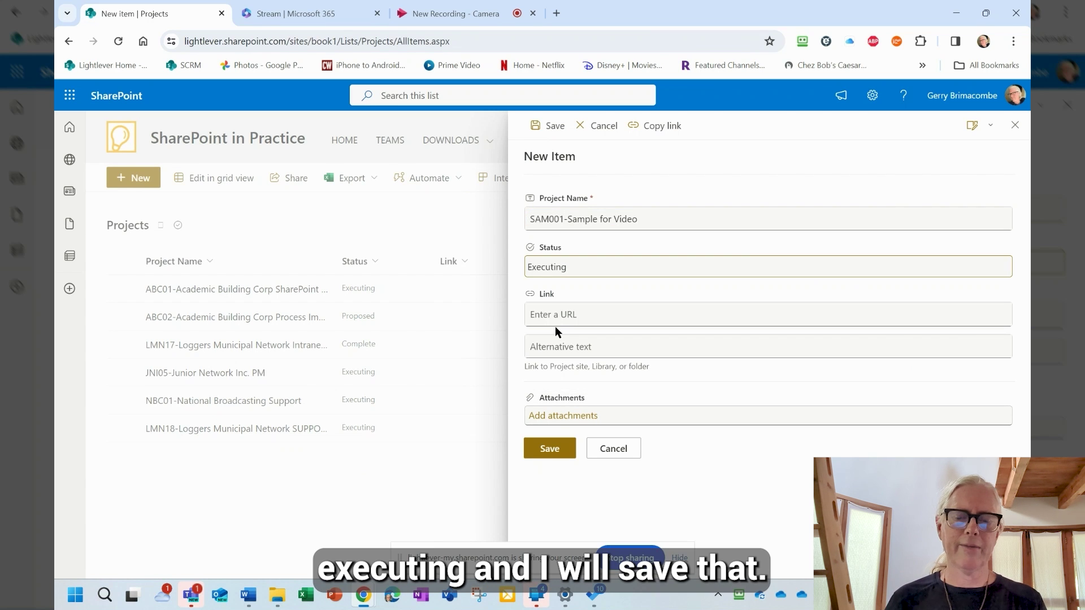
{"action": "left_click", "coordinate": [537, 452]}
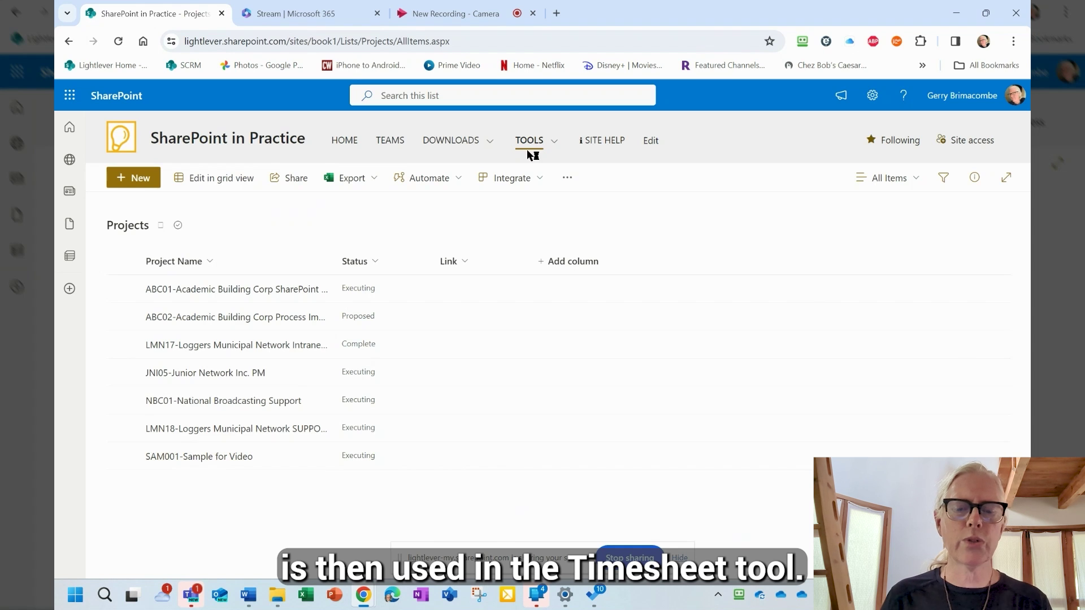
{"action": "mouse_move", "coordinate": [528, 151]}
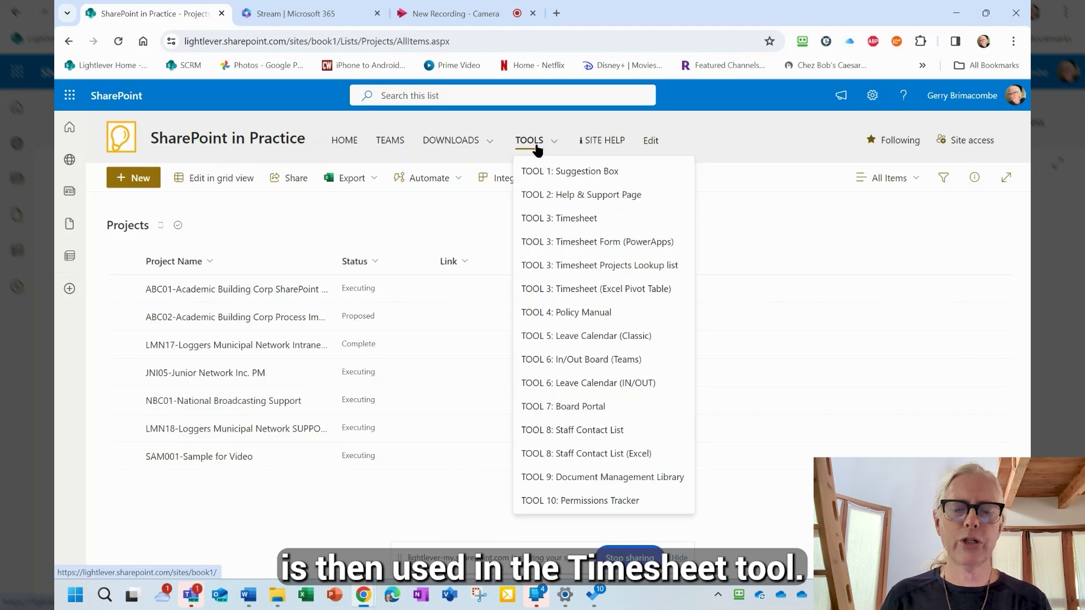
- Start a new Timesheet entry and set the worker to the matching person
{"action": "left_click", "coordinate": [560, 219]}
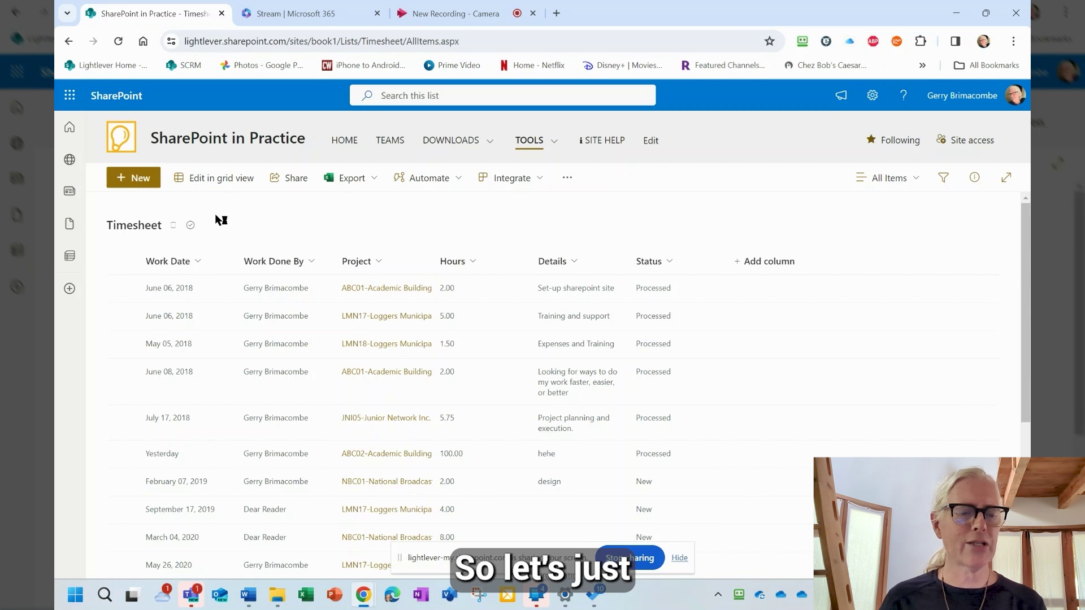
{"action": "left_click", "coordinate": [138, 179]}
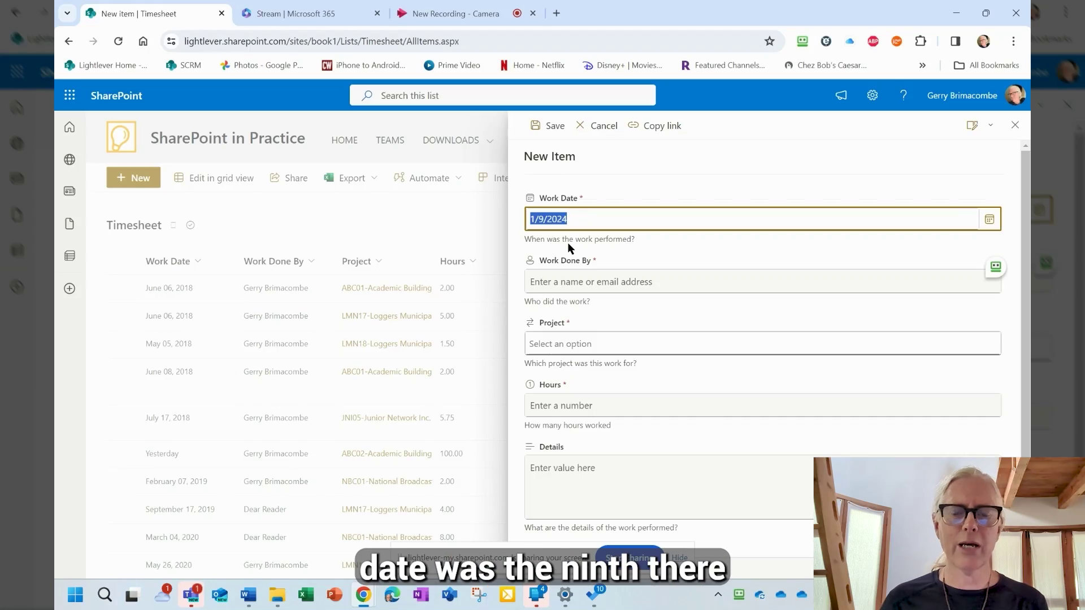
{"action": "left_click", "coordinate": [559, 280]}
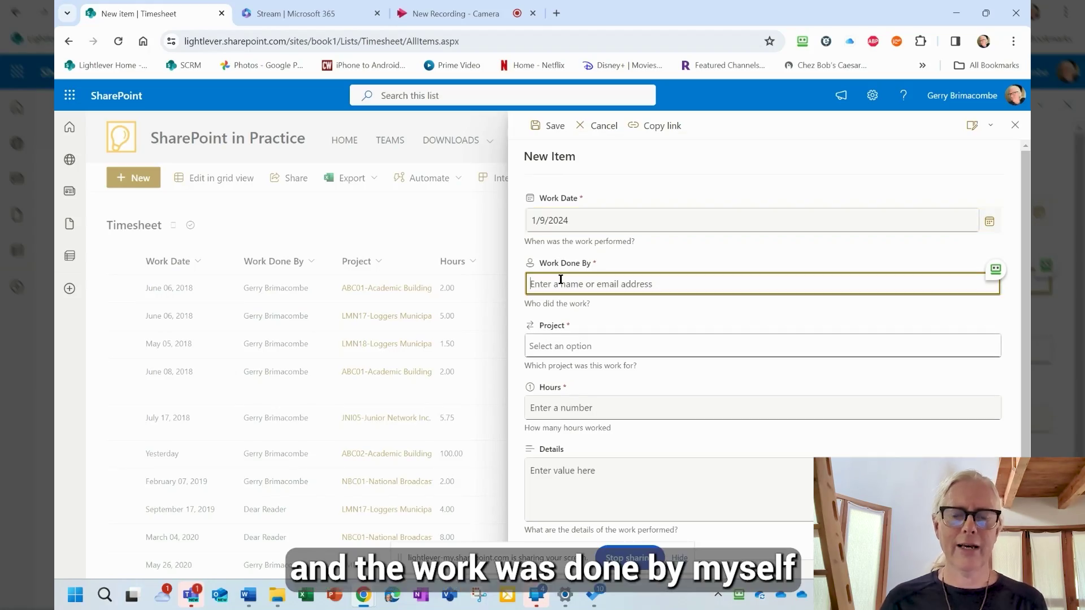
{"action": "type", "text": "gerr"}
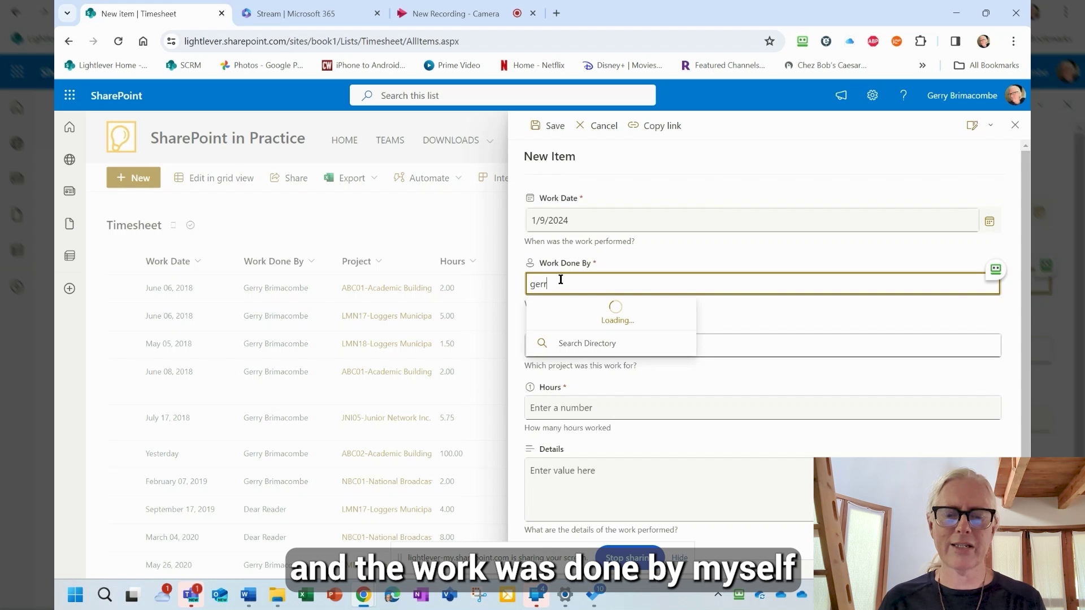
{"action": "left_click", "coordinate": [588, 309]}
- Log 2 hours against SAM001-Sample for Video with details 'Video recording' and save
{"action": "left_click", "coordinate": [692, 351]}
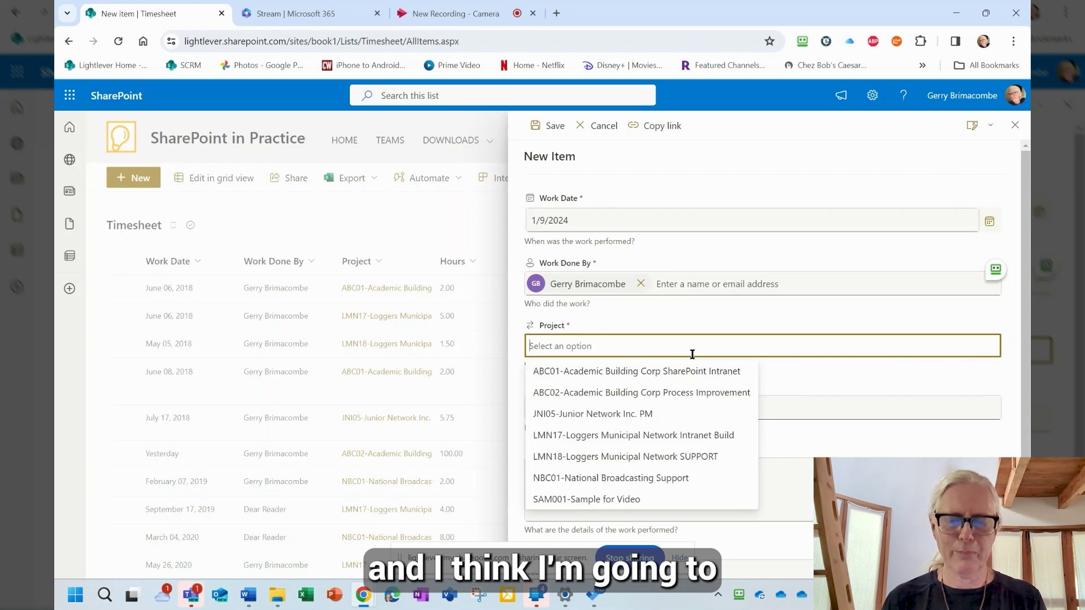
{"action": "type", "text": "sam"}
{"action": "left_click", "coordinate": [588, 370]}
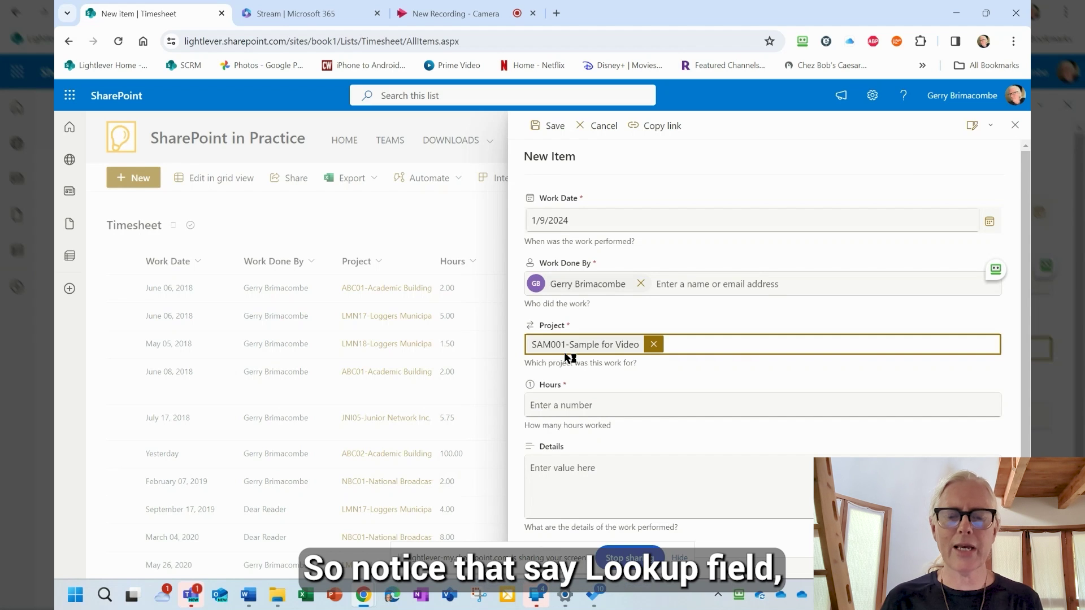
{"action": "left_click", "coordinate": [559, 406]}
{"action": "type", "text": "2"}
{"action": "left_click", "coordinate": [557, 468]}
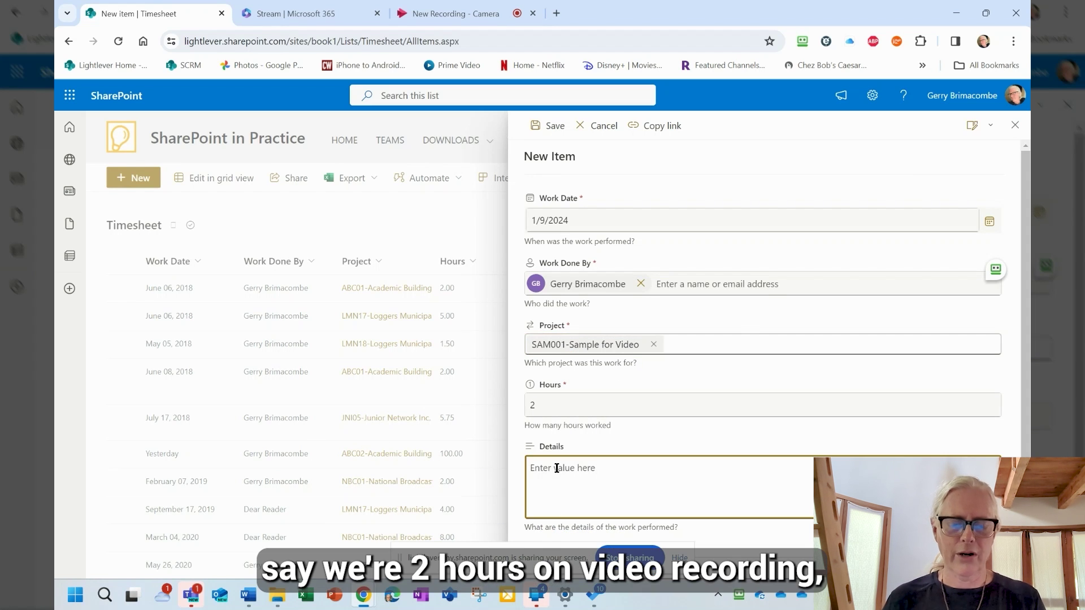
{"action": "type", "text": "Video recording"}
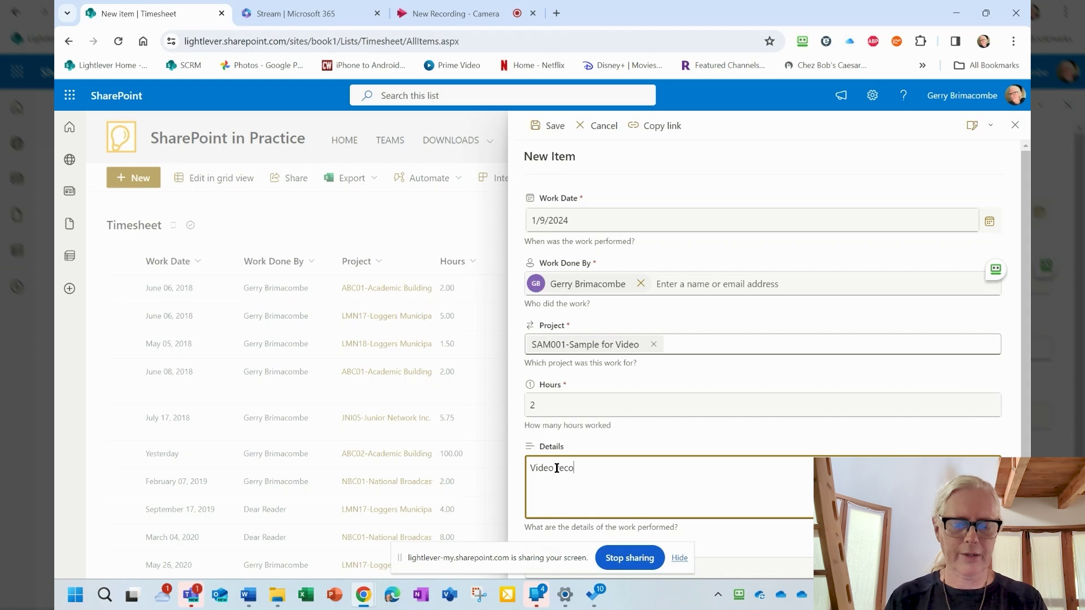
{"action": "left_click", "coordinate": [551, 136]}
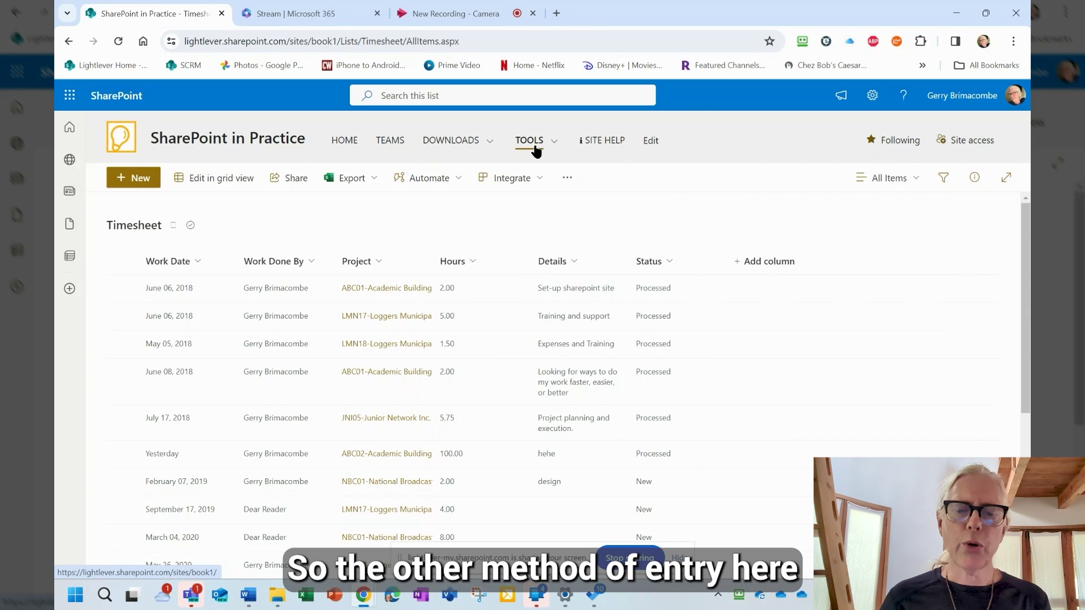
{"action": "mouse_move", "coordinate": [537, 150]}
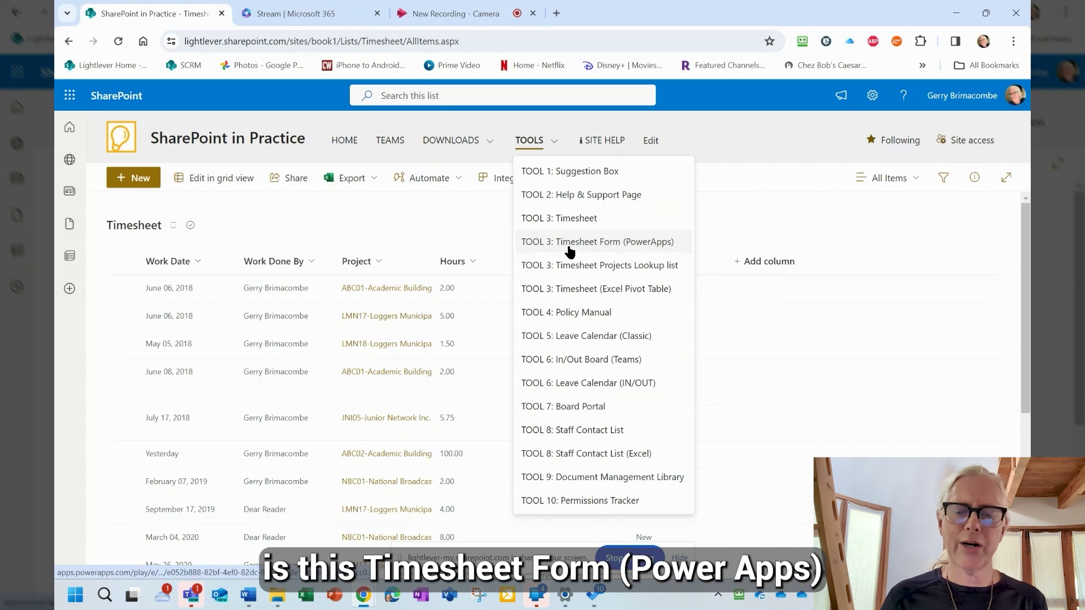
- Start a new entry in the Power Apps timesheet form with 3 hours
{"action": "left_click", "coordinate": [602, 243]}
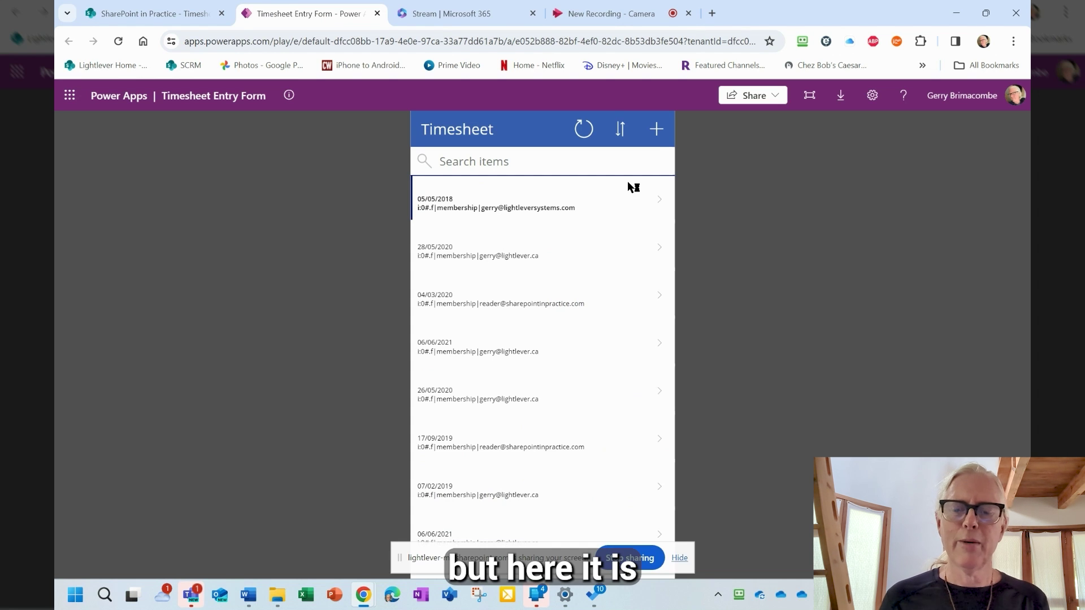
{"action": "left_click", "coordinate": [655, 142]}
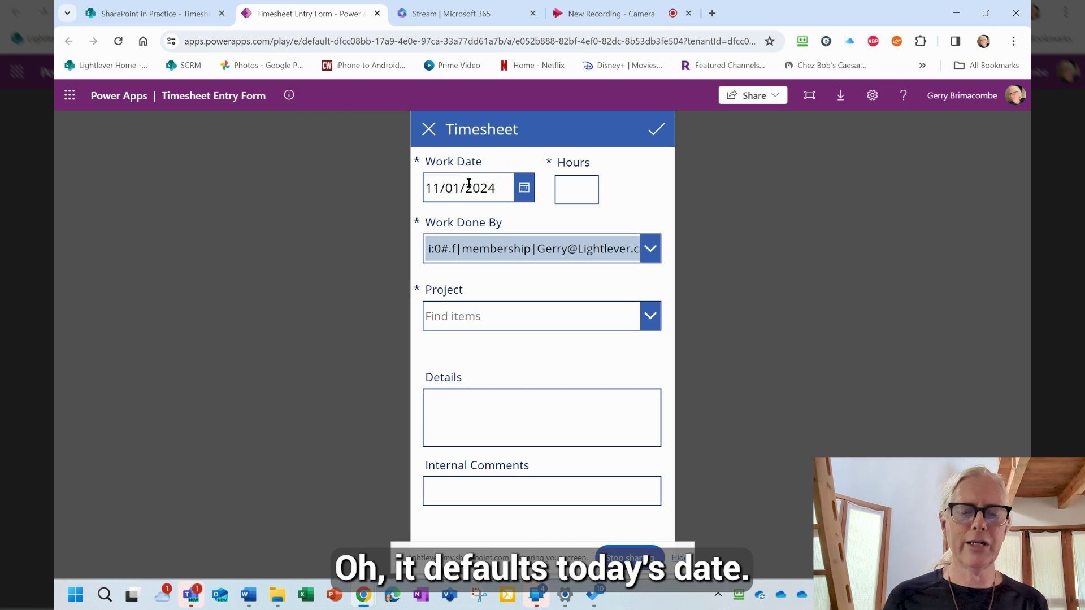
{"action": "left_click", "coordinate": [577, 189]}
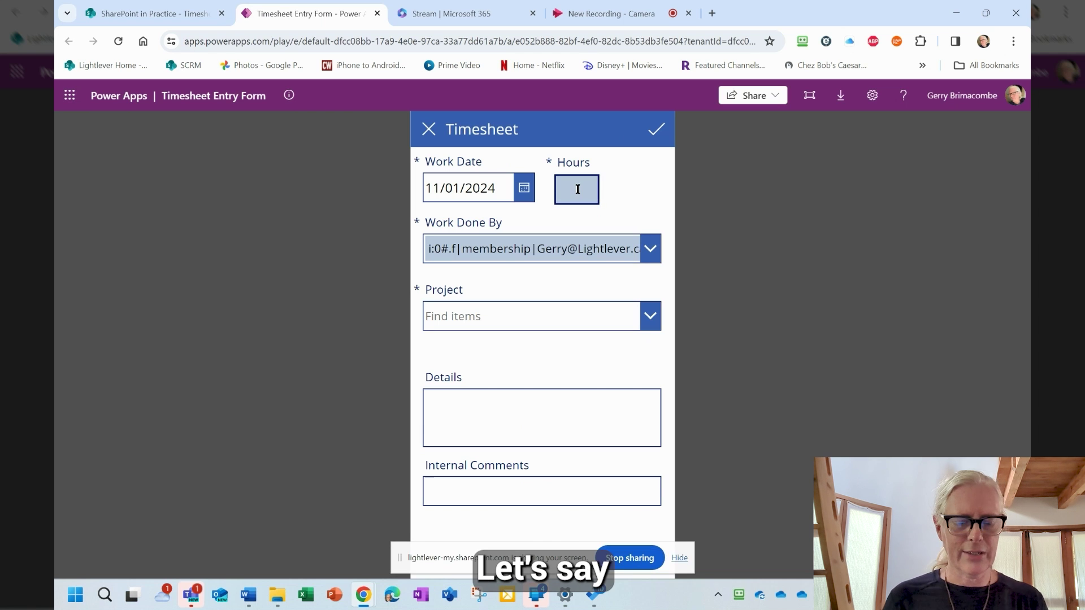
{"action": "type", "text": "3"}
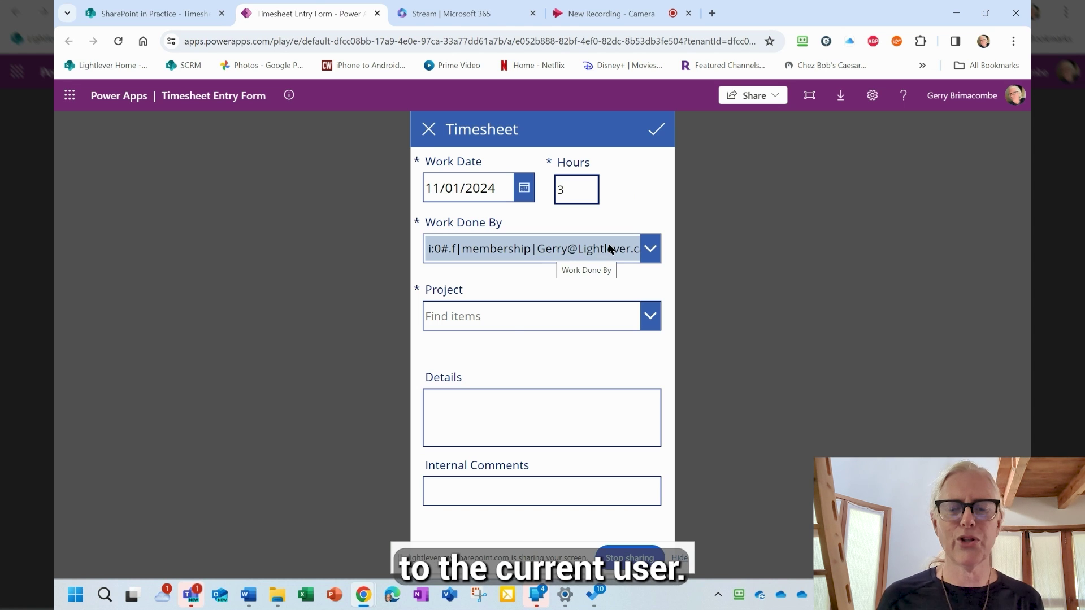
- Set project SAM001-Sample for Video, details 'Video editing', comment 'non billable', then save and close
{"action": "left_click", "coordinate": [511, 318]}
{"action": "type", "text": "sam"}
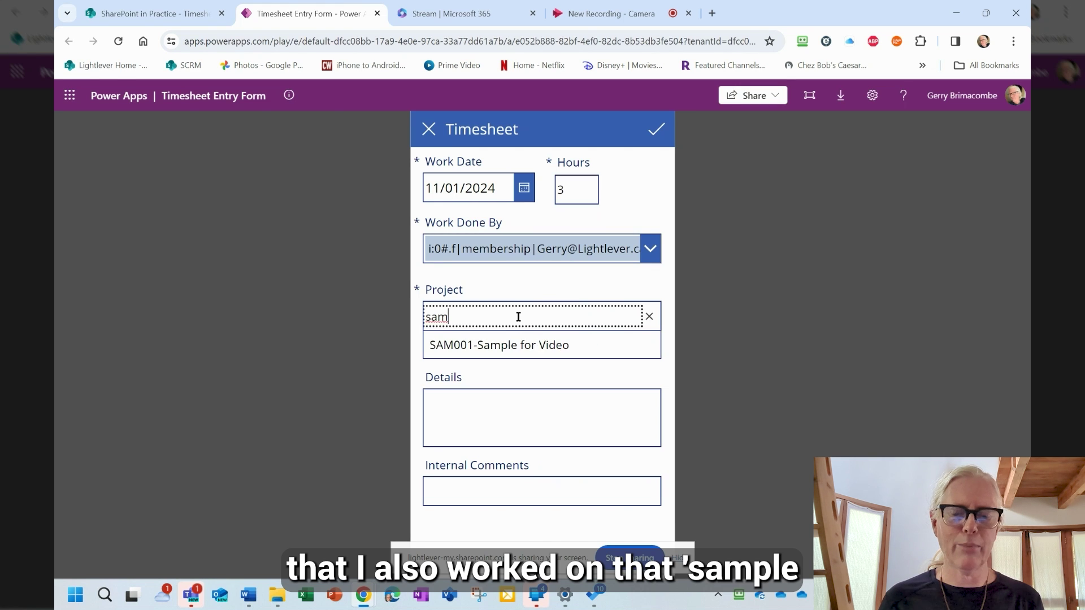
{"action": "left_click", "coordinate": [531, 345]}
{"action": "left_click", "coordinate": [484, 416]}
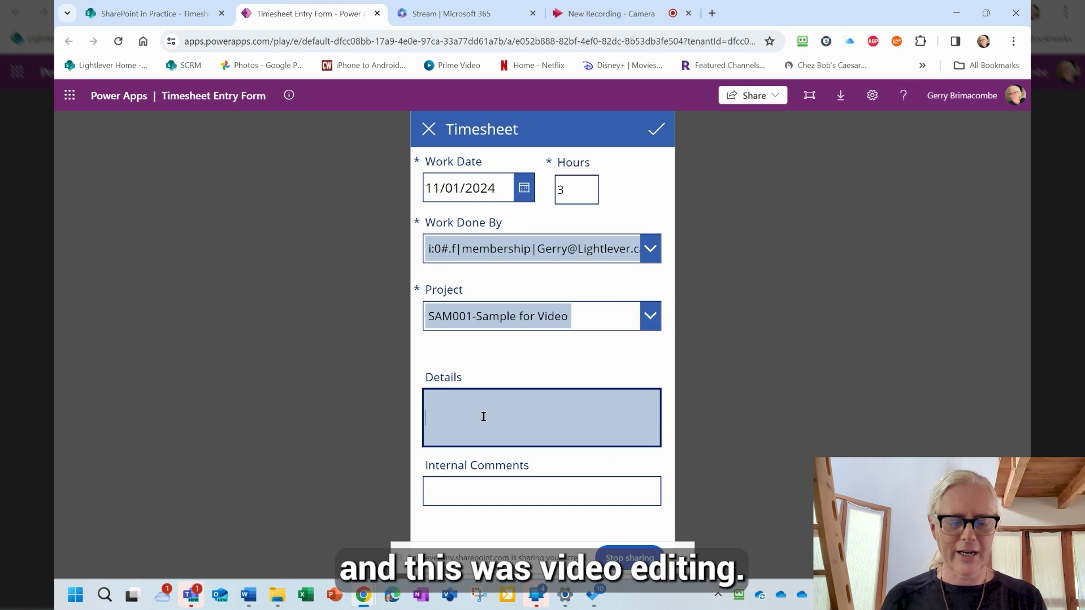
{"action": "type", "text": "Video"}
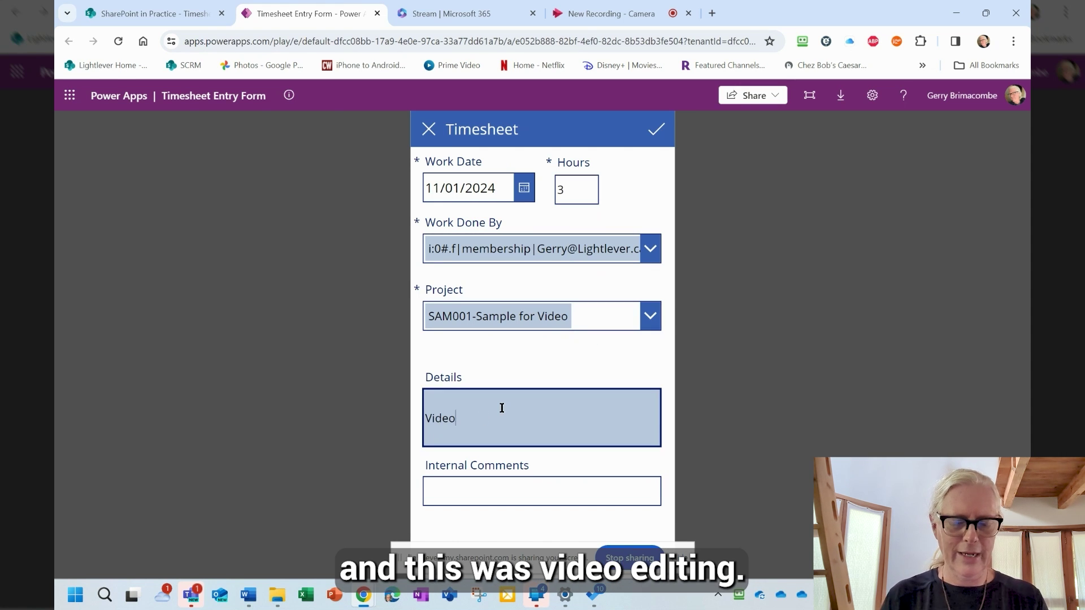
{"action": "type", "text": " editing"}
{"action": "left_click", "coordinate": [466, 495]}
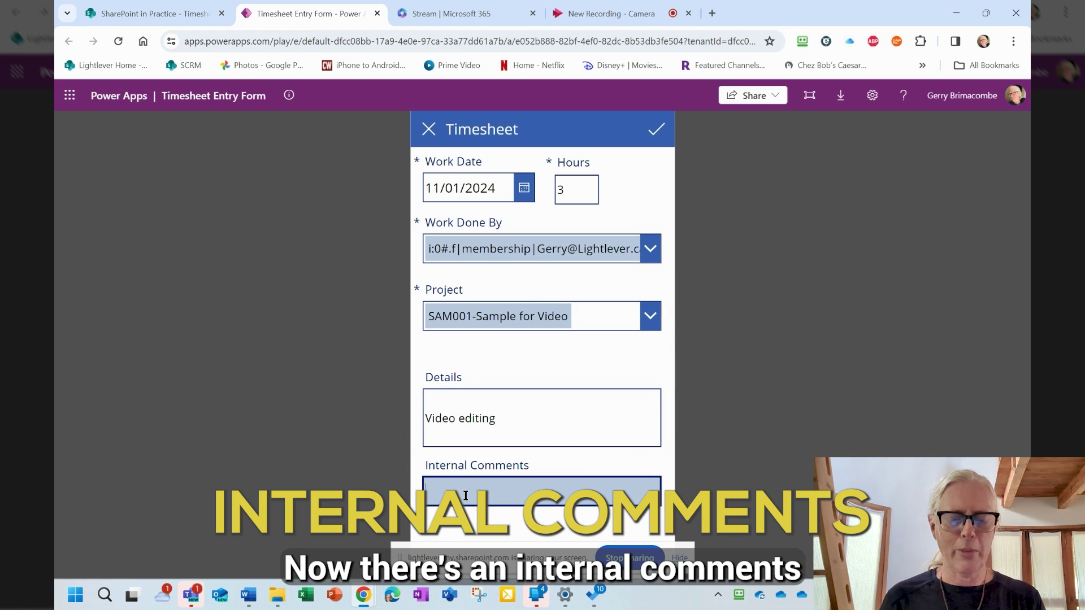
{"action": "type", "text": "non billable"}
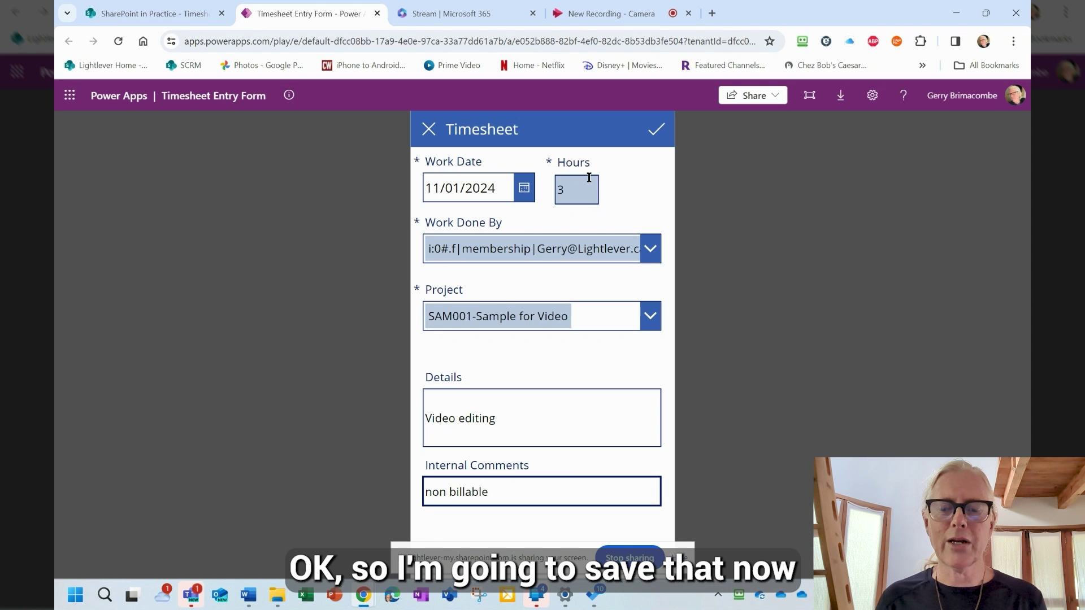
{"action": "left_click", "coordinate": [654, 136]}
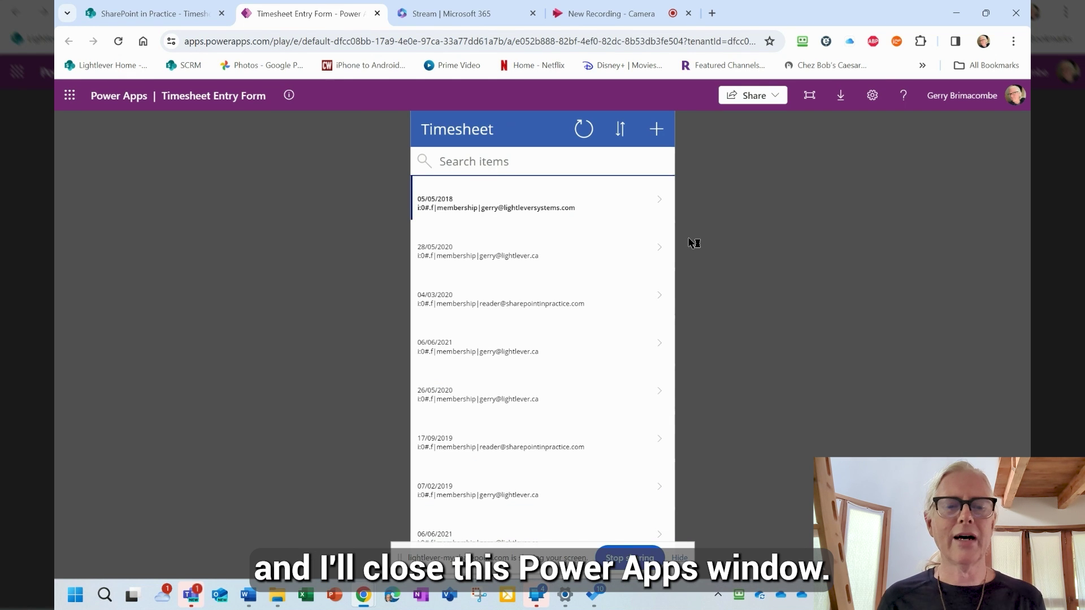
{"action": "left_click", "coordinate": [377, 13]}
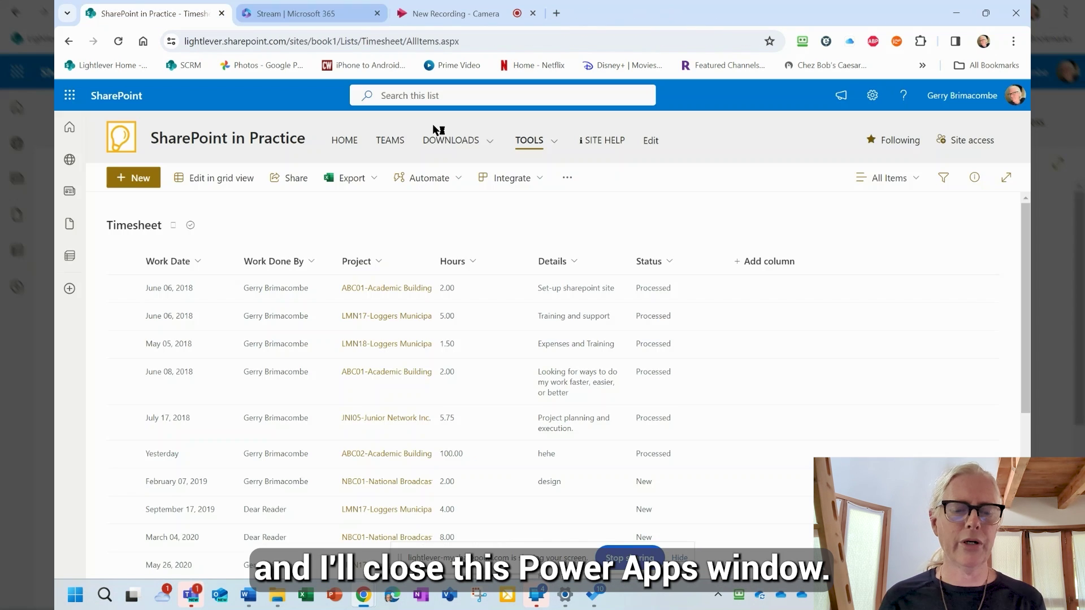
- Review the Timesheet list in My Work Week view, then switch to Unprocessed Records
{"action": "left_click", "coordinate": [538, 145]}
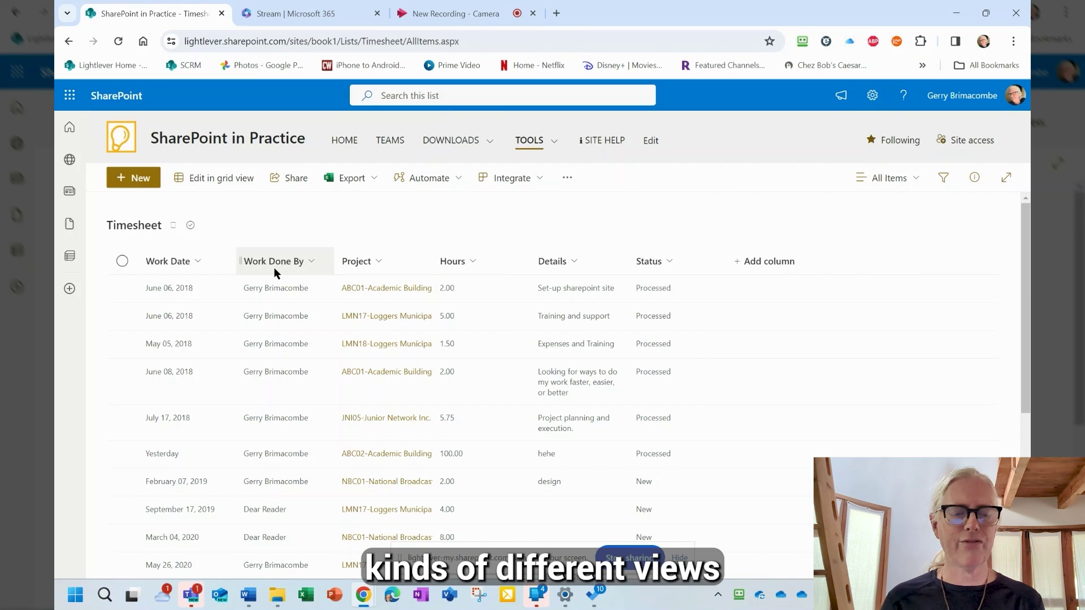
{"action": "left_click", "coordinate": [913, 184]}
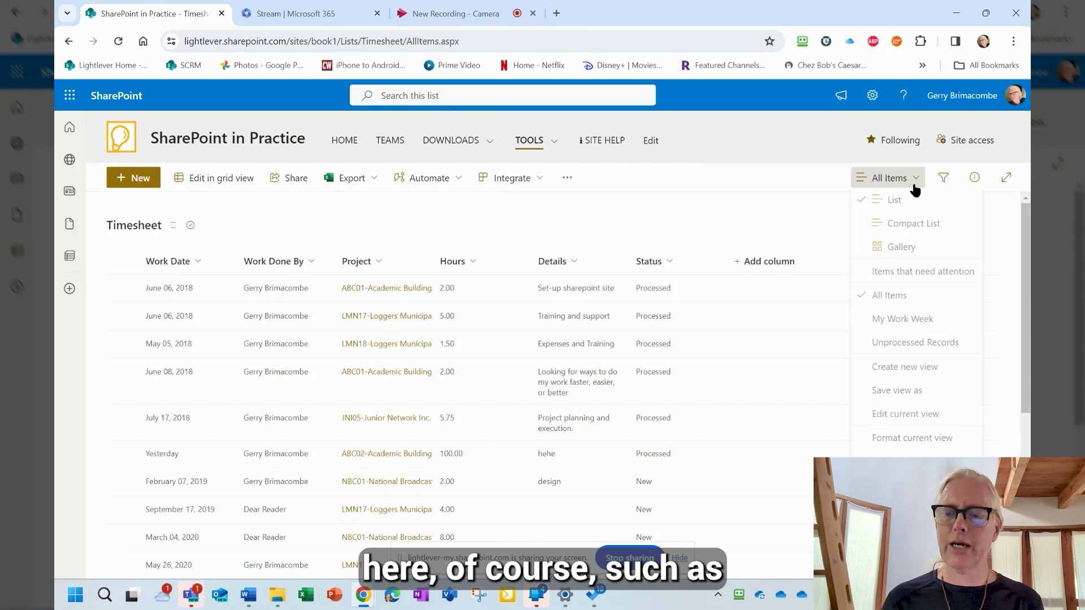
{"action": "left_click", "coordinate": [906, 319]}
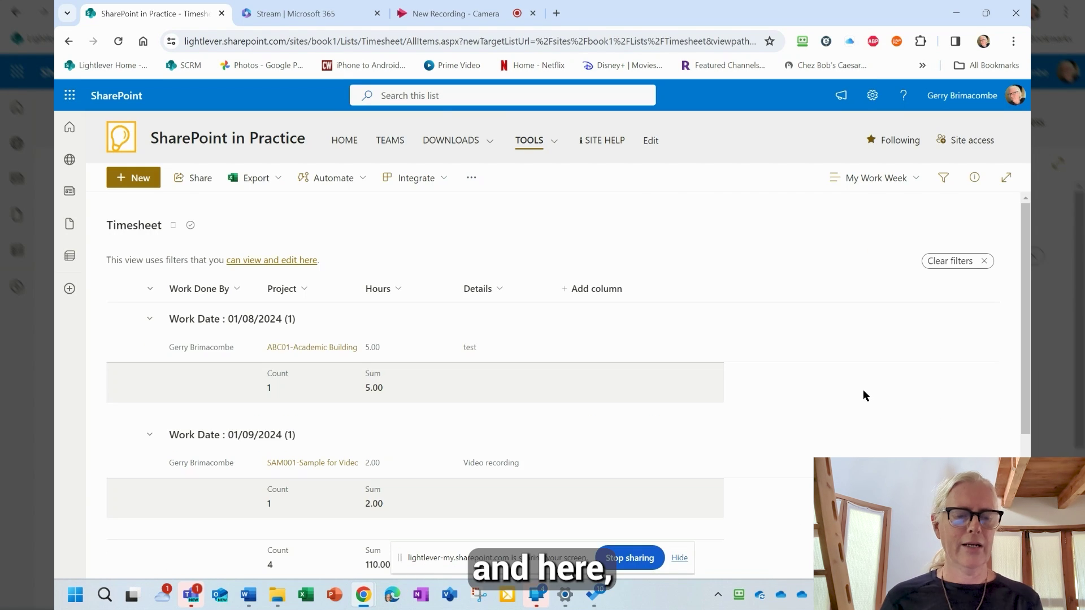
{"action": "scroll", "coordinate": [338, 334], "scroll_direction": "down", "scroll_amount": 1}
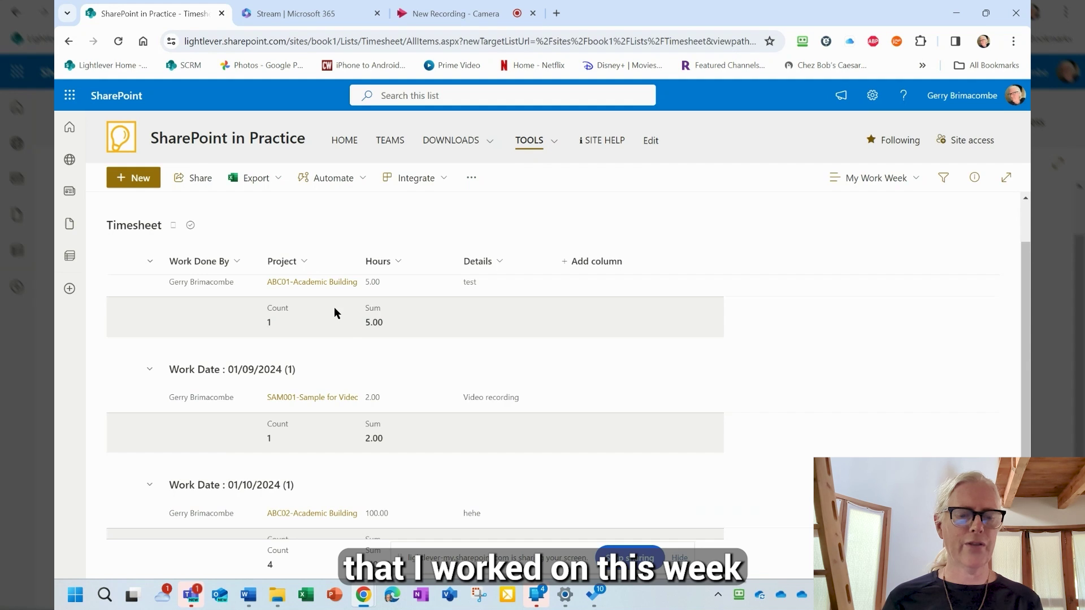
{"action": "scroll", "coordinate": [338, 333], "scroll_direction": "down", "scroll_amount": 2}
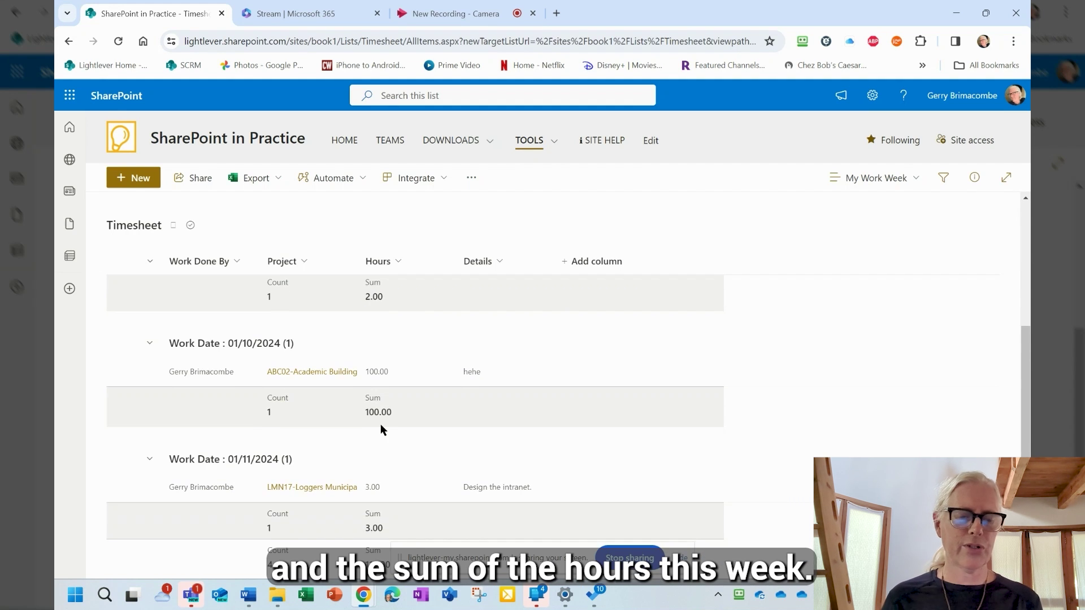
{"action": "scroll", "coordinate": [370, 493], "scroll_direction": "down", "scroll_amount": 1}
{"action": "scroll", "coordinate": [371, 494], "scroll_direction": "up", "scroll_amount": 5}
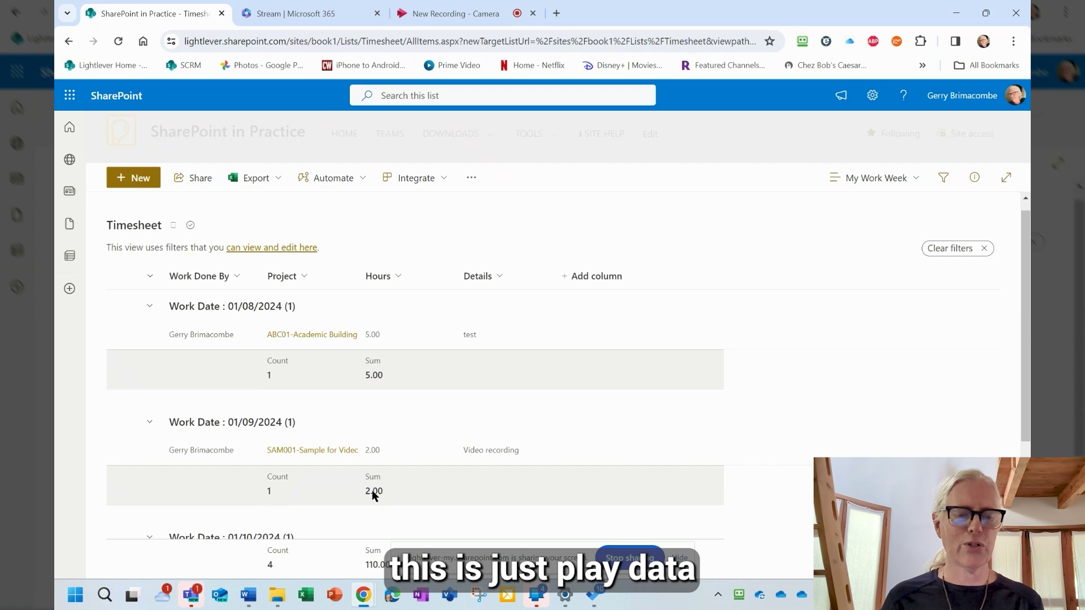
{"action": "left_click", "coordinate": [842, 179]}
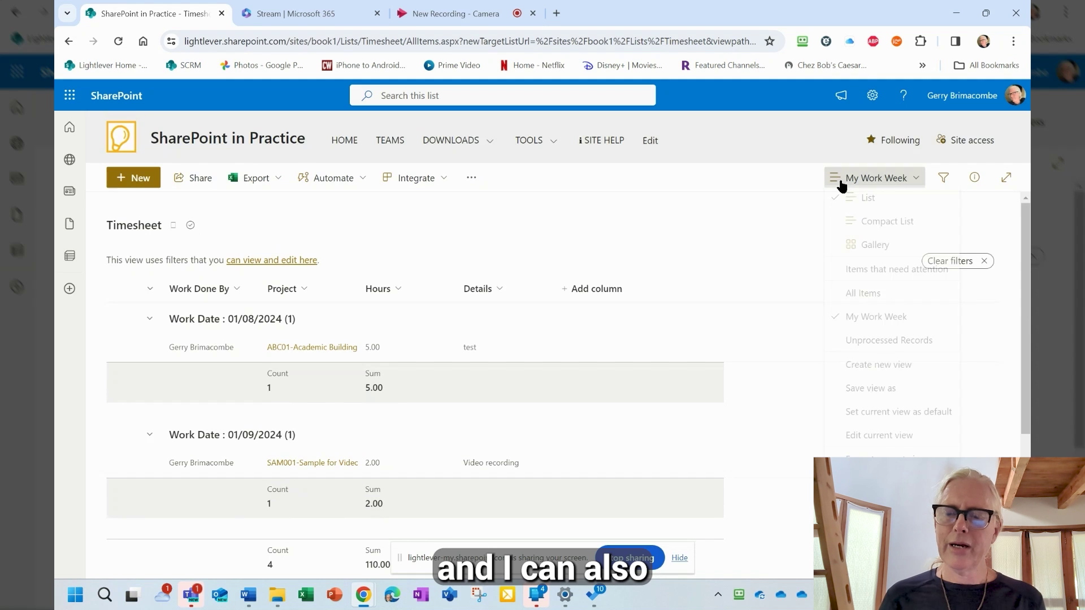
{"action": "left_click", "coordinate": [864, 353]}
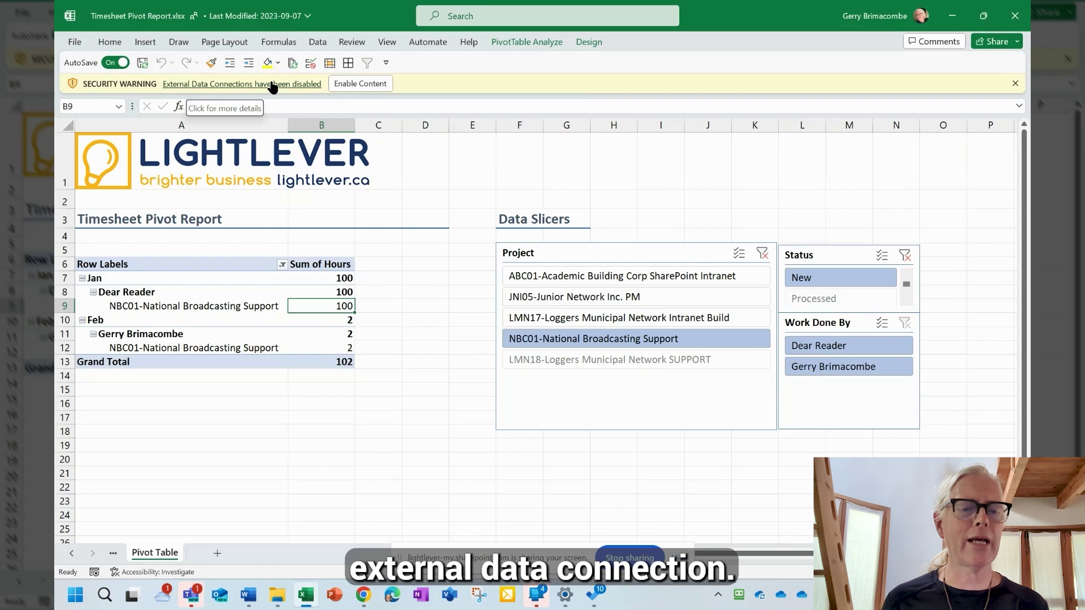
- Enable content and refresh all data in the Timesheet Pivot Report
{"action": "left_click", "coordinate": [354, 82]}
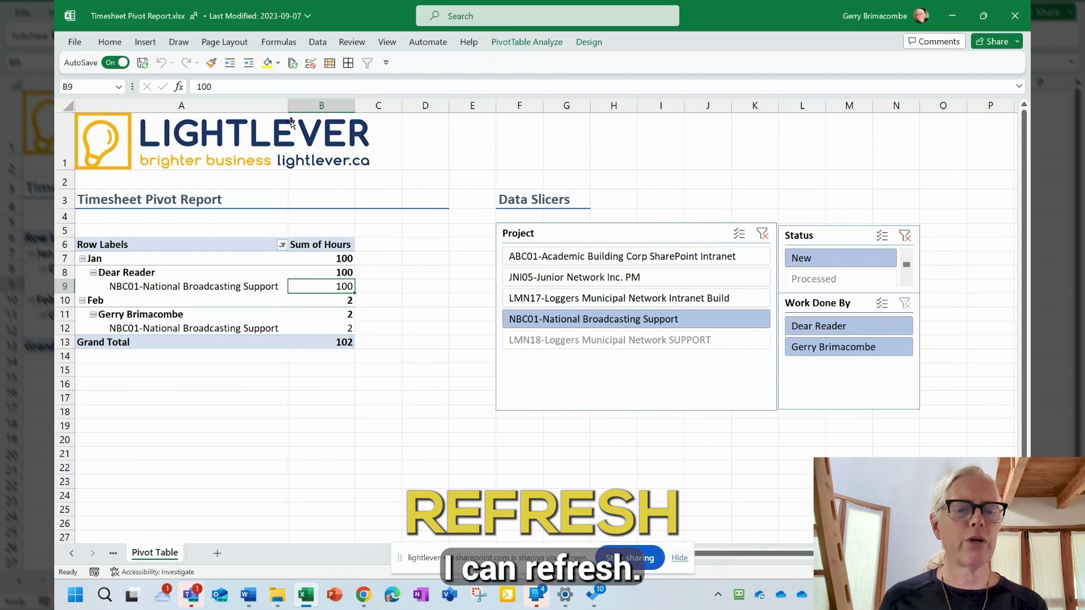
{"action": "left_click", "coordinate": [317, 42]}
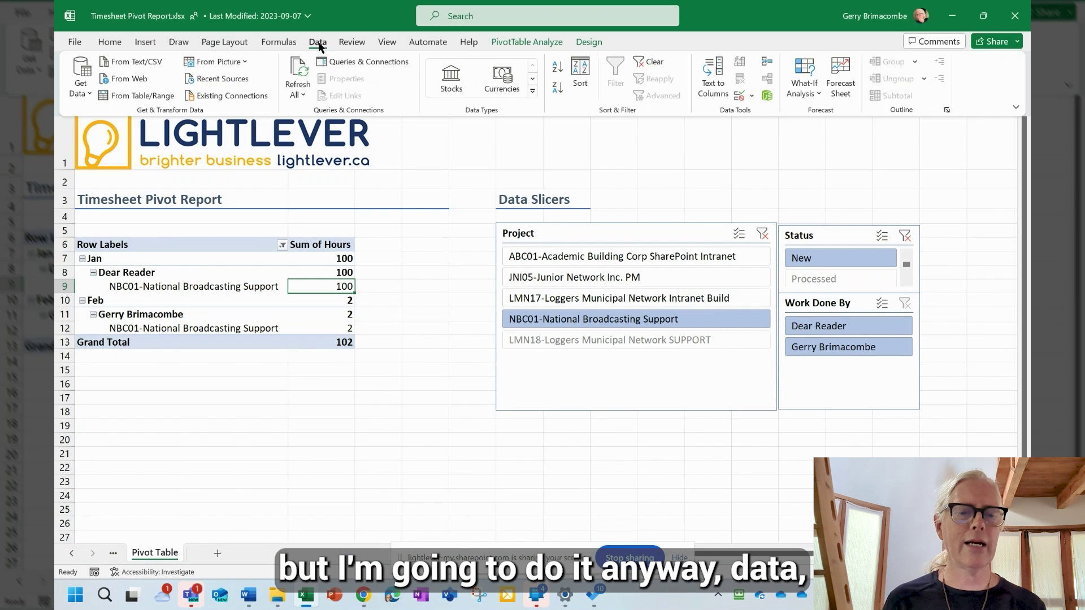
{"action": "left_click", "coordinate": [300, 67]}
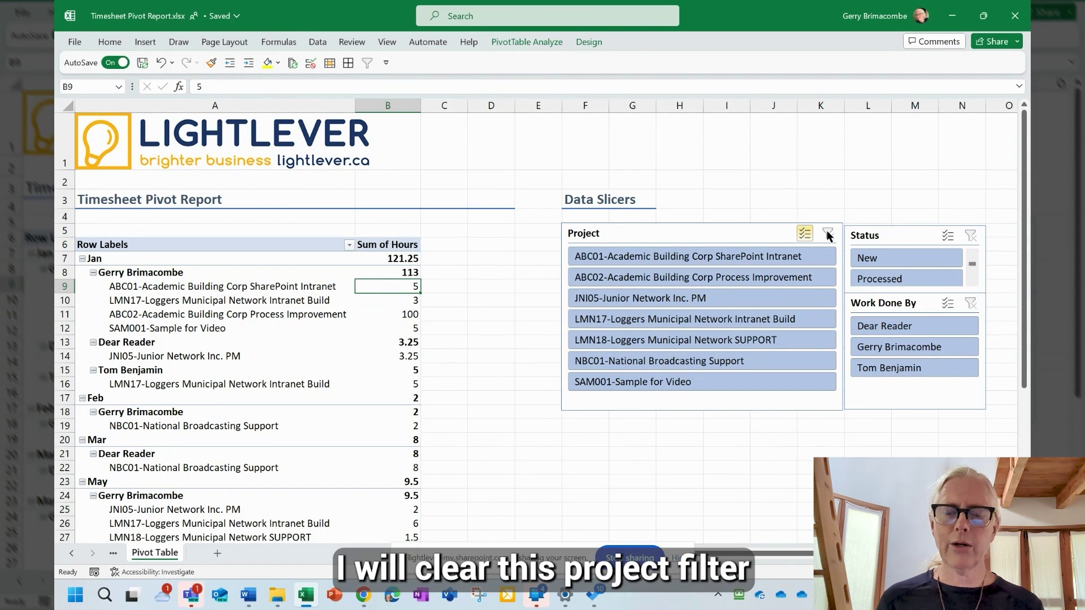
- Clear the Project slicer, filter Status to New, and return to SharePoint
{"action": "left_click", "coordinate": [827, 235]}
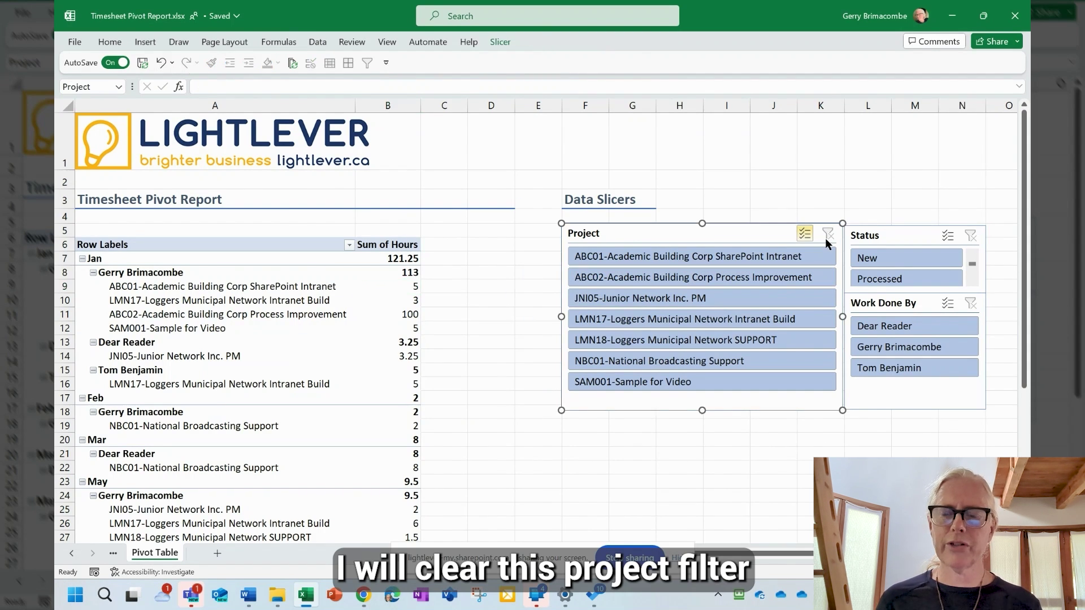
{"action": "left_click", "coordinate": [883, 262]}
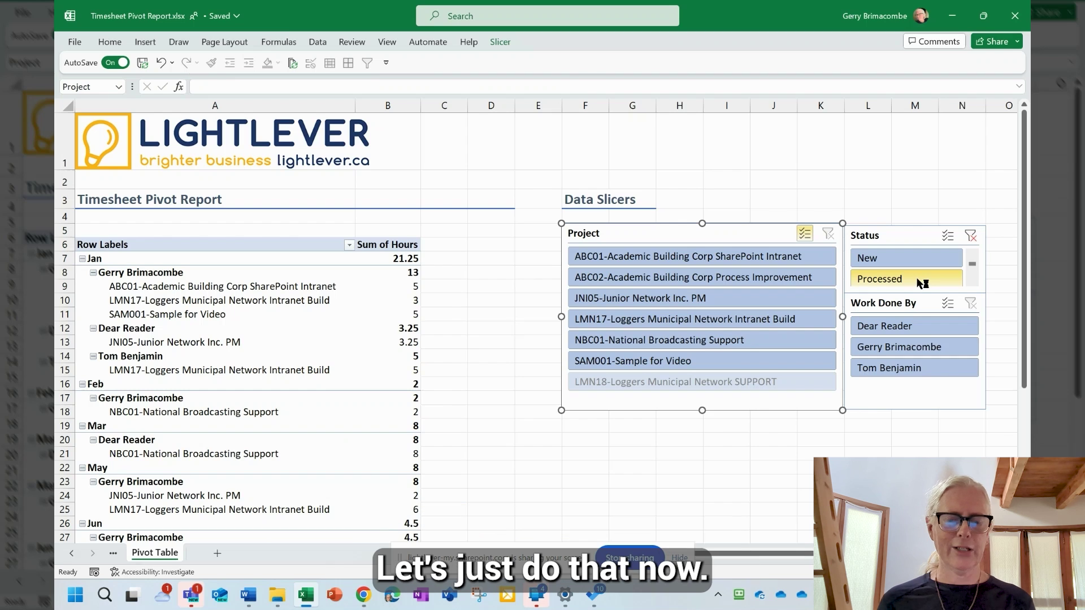
{"action": "key", "text": "alt+Tab"}
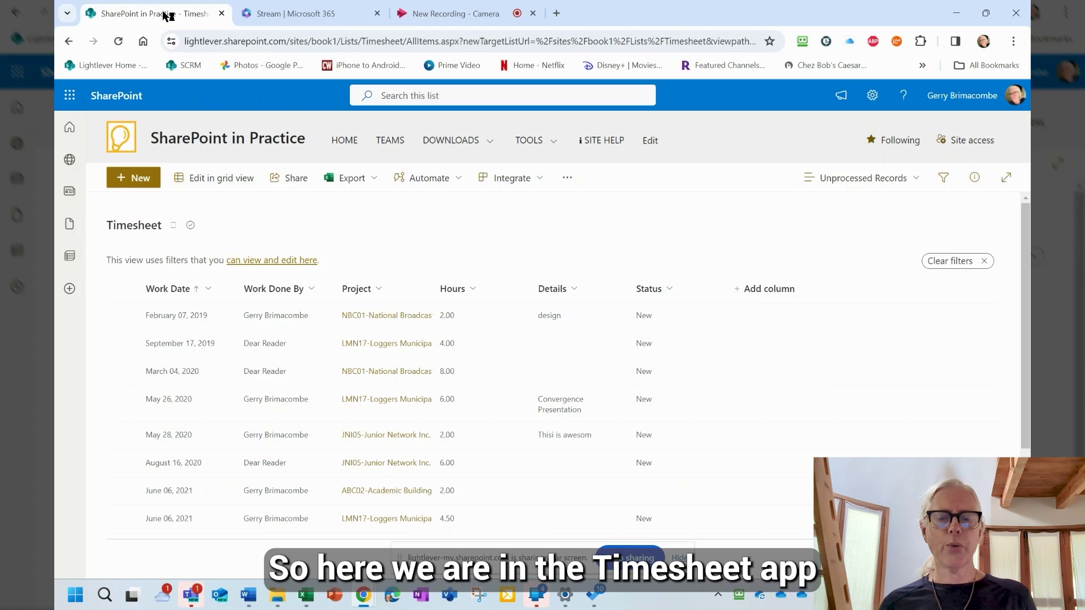
- Filter the Timesheet list's Project column to SAM001-Sample for Video
{"action": "left_click", "coordinate": [396, 291]}
{"action": "left_click", "coordinate": [371, 362]}
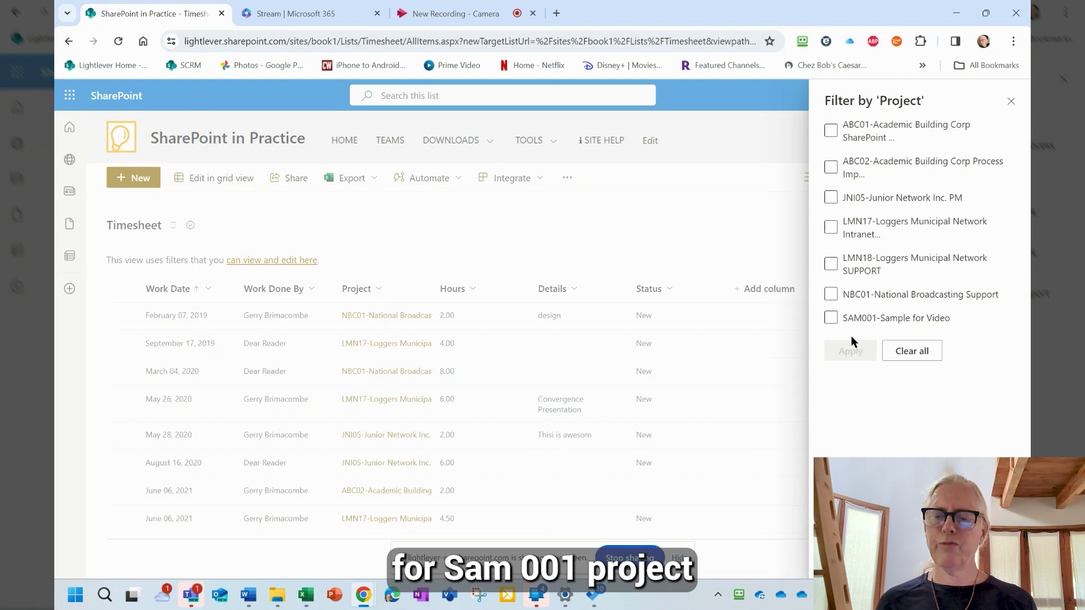
{"action": "left_click", "coordinate": [832, 319]}
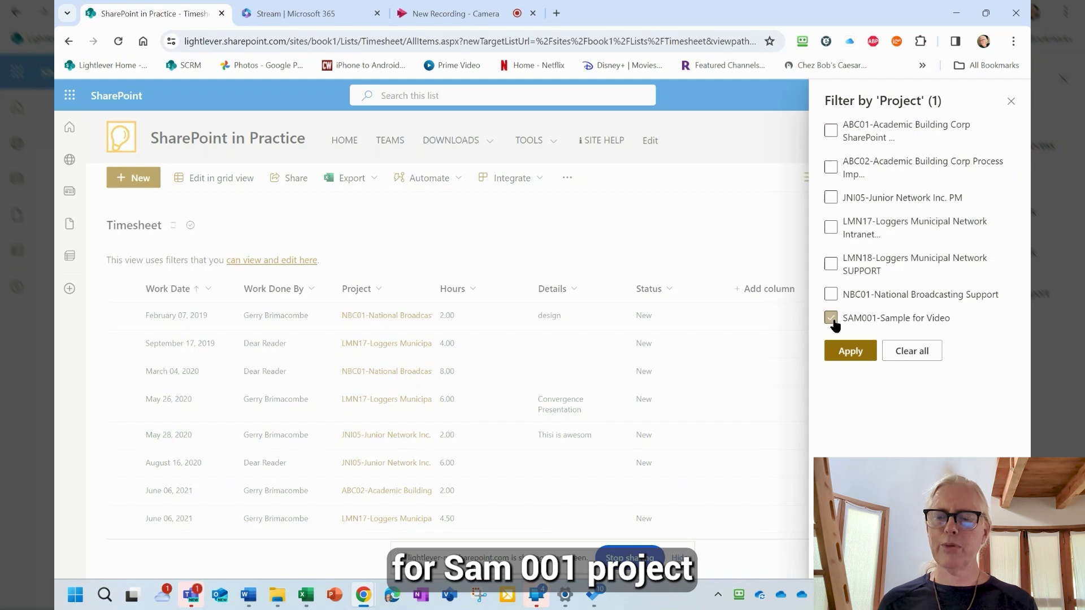
{"action": "left_click", "coordinate": [854, 353]}
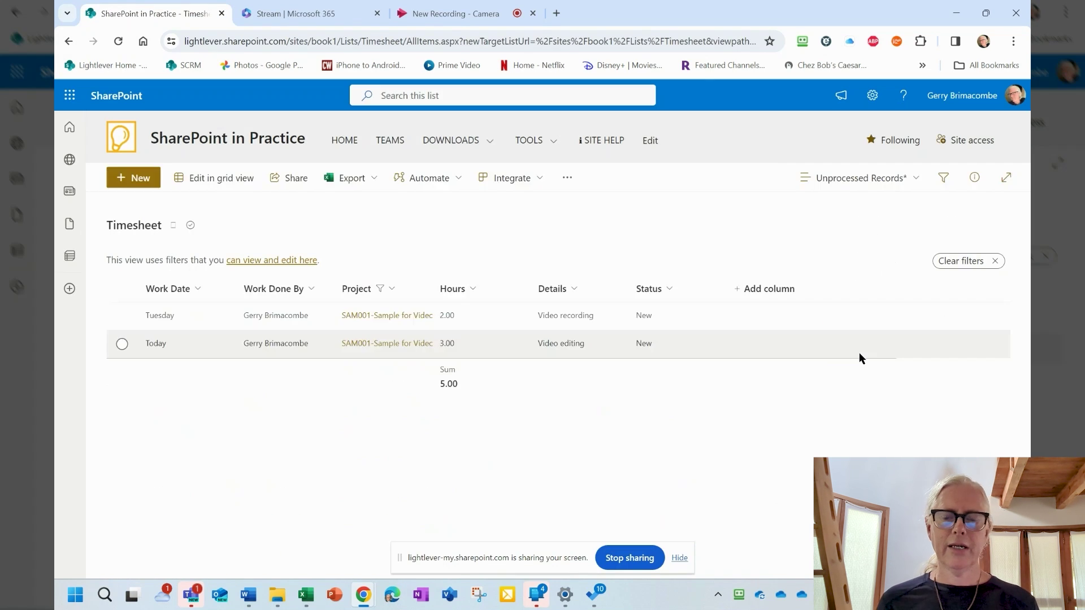
- Set both SAM001 entries to Processed in grid view, then reload Unprocessed Records unfiltered
{"action": "left_click", "coordinate": [233, 177]}
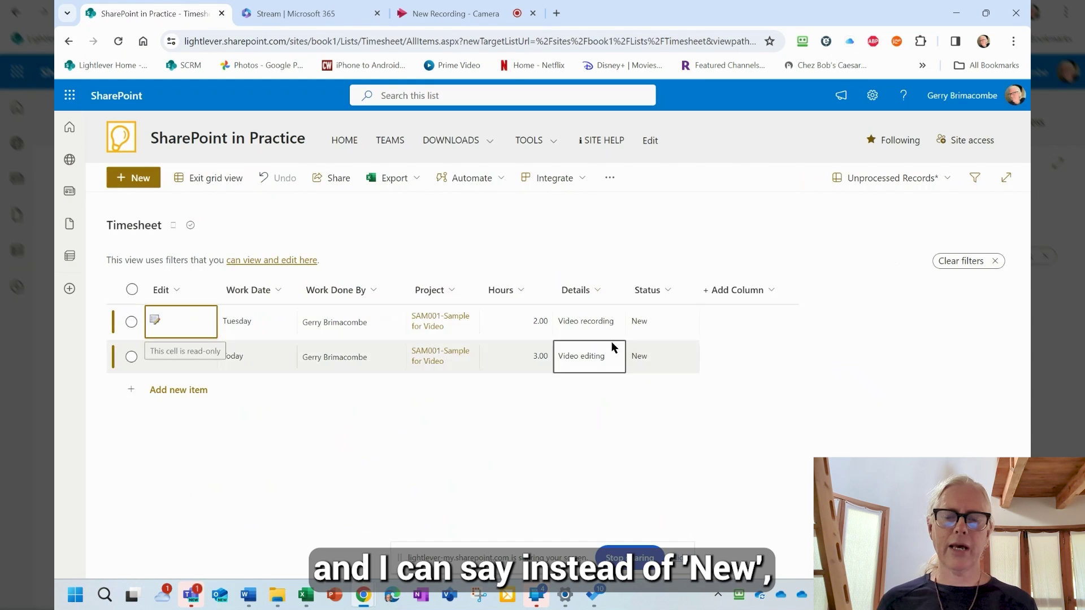
{"action": "left_click", "coordinate": [653, 325]}
{"action": "left_click", "coordinate": [652, 325]}
{"action": "left_click", "coordinate": [646, 349]}
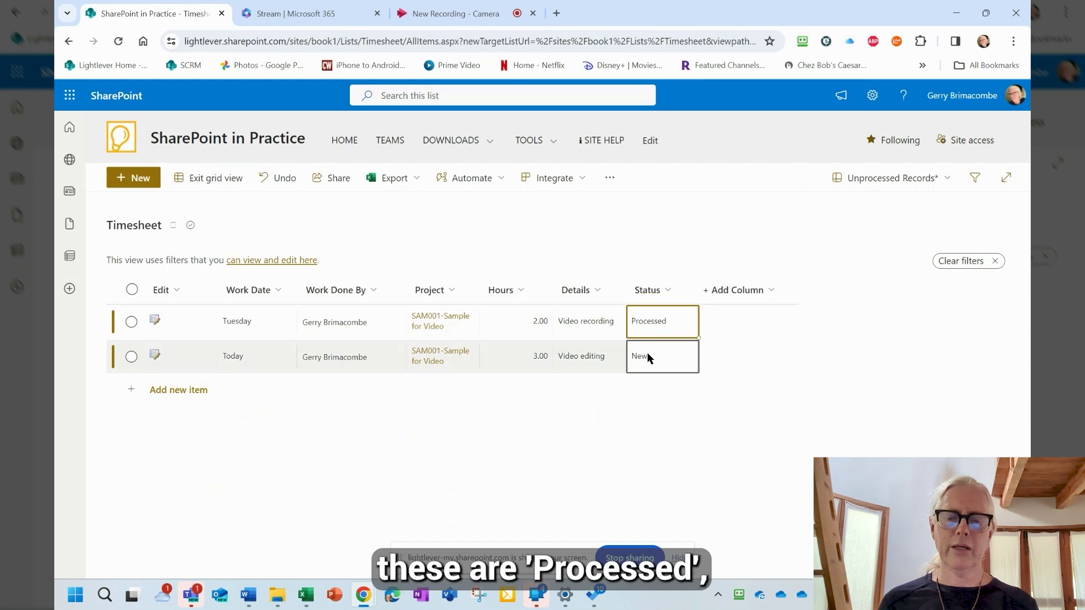
{"action": "left_click", "coordinate": [674, 355]}
{"action": "left_click", "coordinate": [661, 386]}
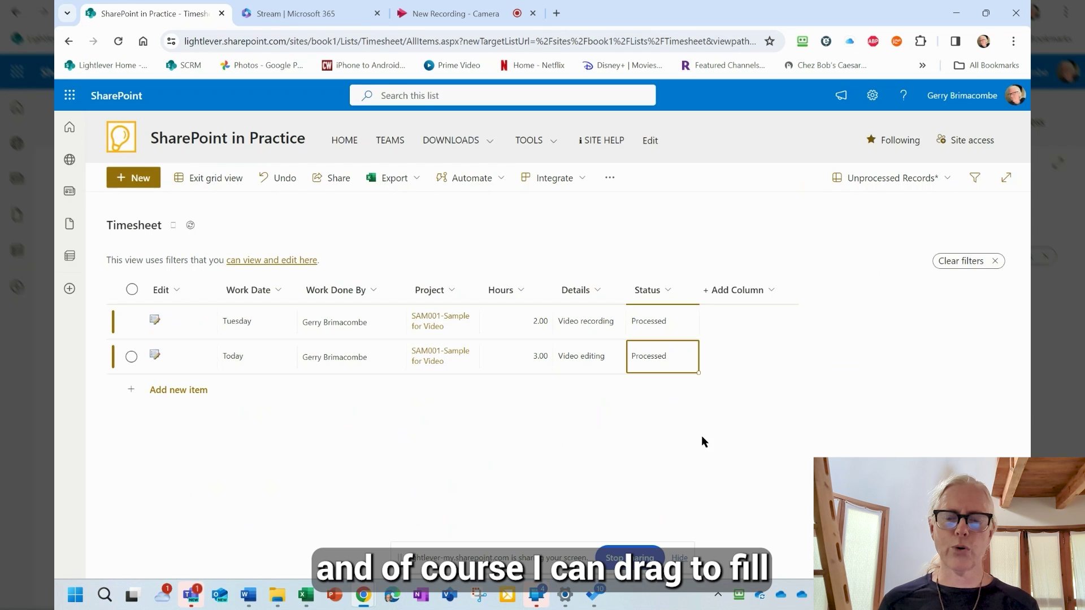
{"action": "left_click", "coordinate": [678, 328]}
{"action": "left_click_drag", "start_coordinate": [698, 339], "coordinate": [695, 354]}
{"action": "left_click", "coordinate": [209, 178]}
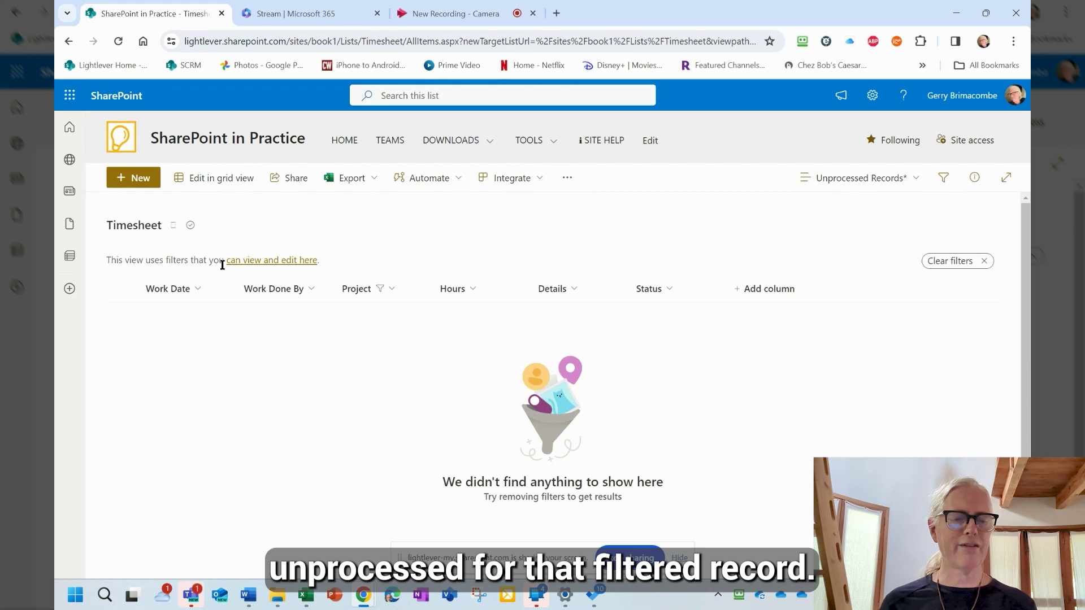
{"action": "left_click", "coordinate": [879, 186]}
{"action": "left_click", "coordinate": [873, 340]}
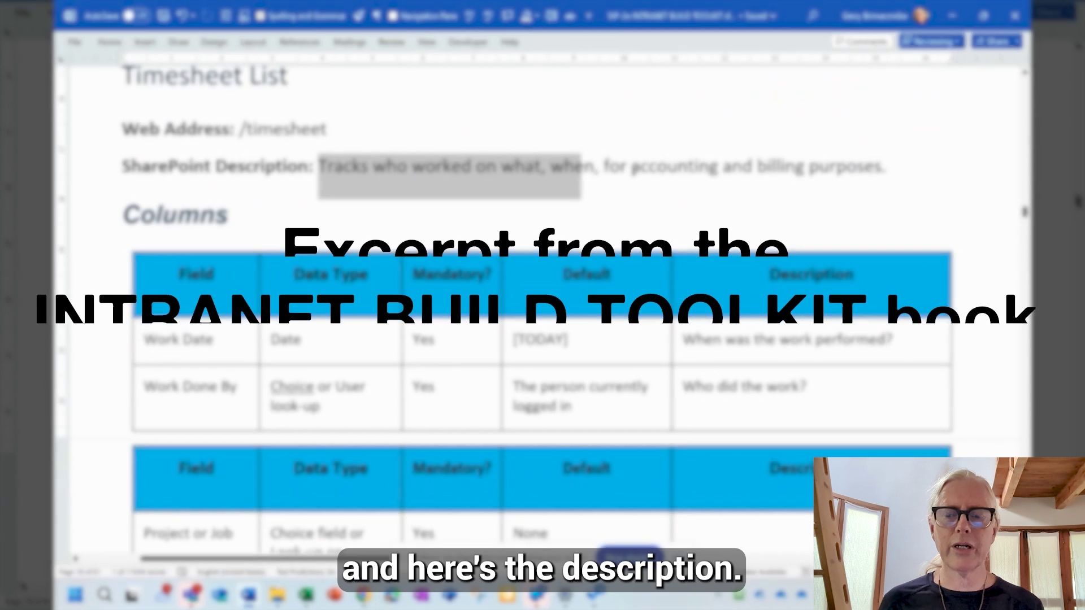
- Highlight the Timesheet List description sentence and the Work Date column name
{"action": "left_click_drag", "start_coordinate": [633, 171], "coordinate": [843, 167]}
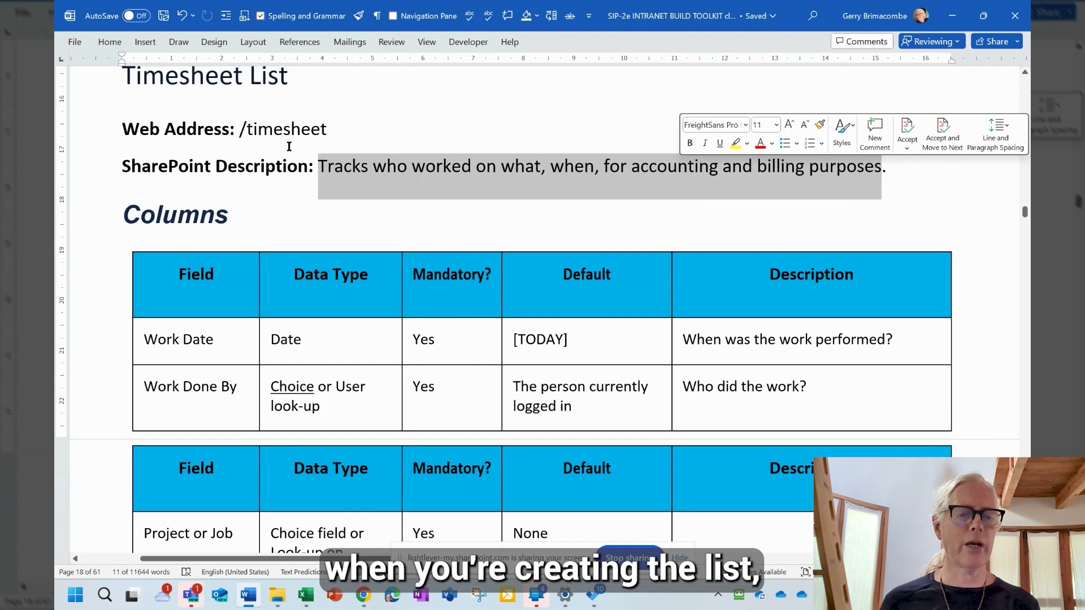
{"action": "scroll", "coordinate": [186, 277], "scroll_direction": "down", "scroll_amount": 1}
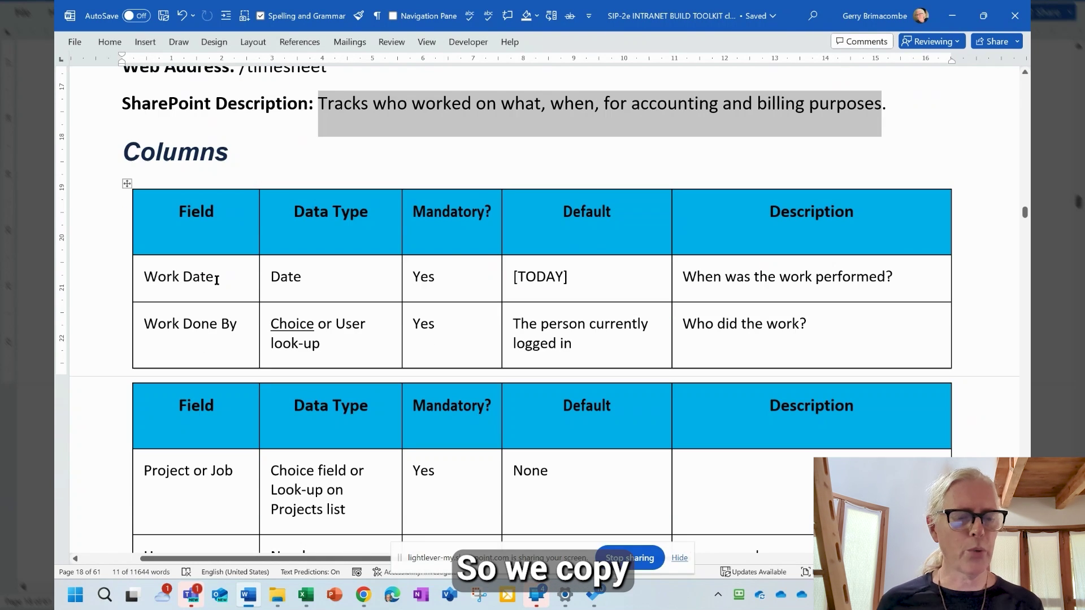
{"action": "left_click_drag", "start_coordinate": [216, 280], "coordinate": [145, 278]}
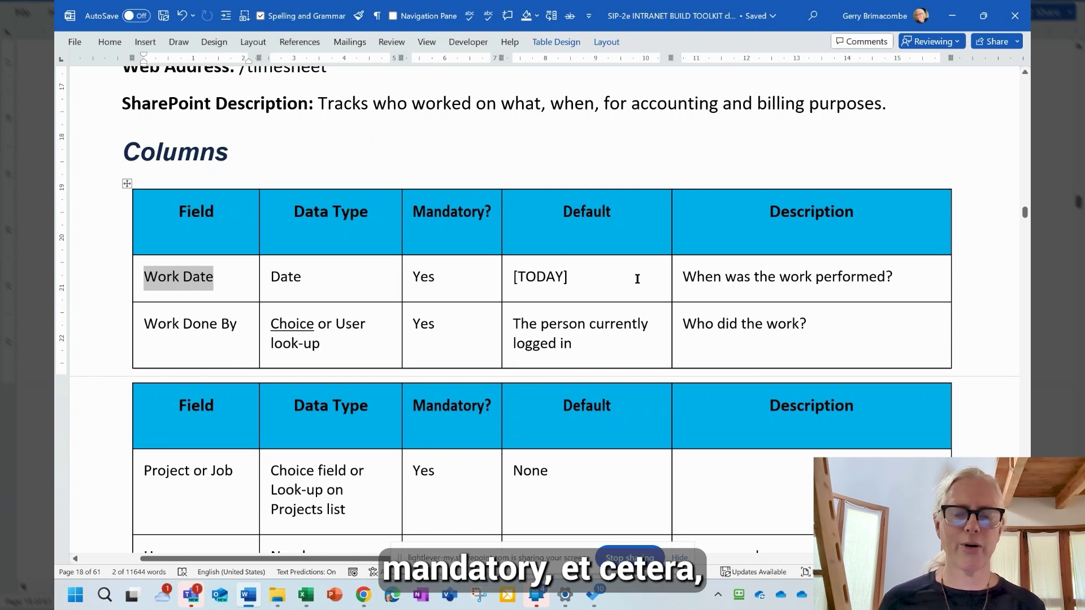
{"action": "scroll", "coordinate": [637, 278], "scroll_direction": "down", "scroll_amount": 2}
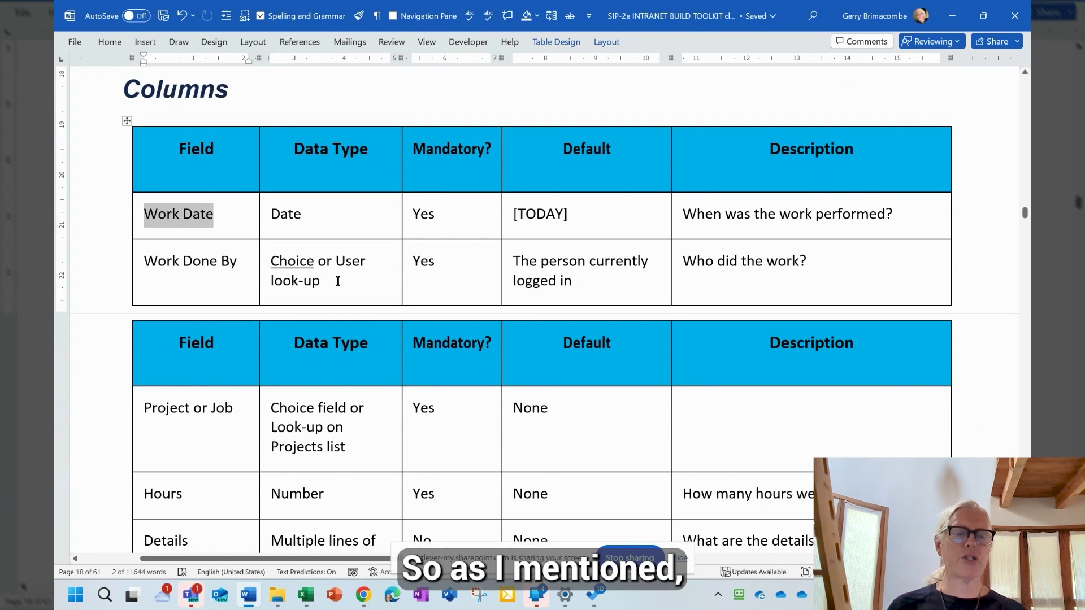
{"action": "scroll", "coordinate": [338, 281], "scroll_direction": "down", "scroll_amount": 1}
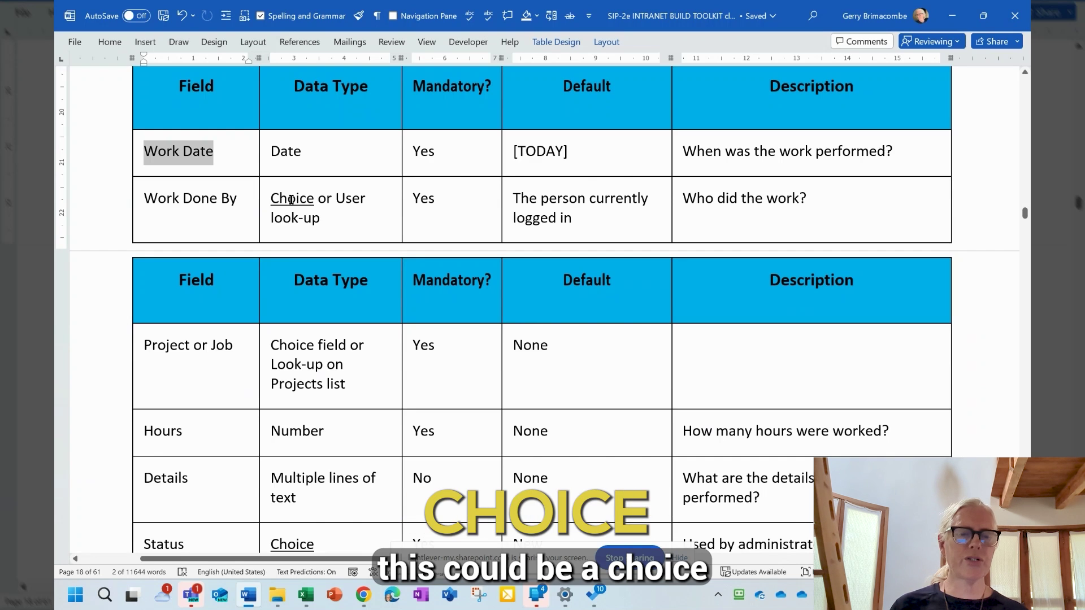
- Point out the Choice data type in the Columns table
{"action": "double_click", "coordinate": [291, 198]}
{"action": "left_click_drag", "start_coordinate": [271, 364], "coordinate": [345, 384]}
{"action": "scroll", "coordinate": [396, 339], "scroll_direction": "down", "scroll_amount": 4}
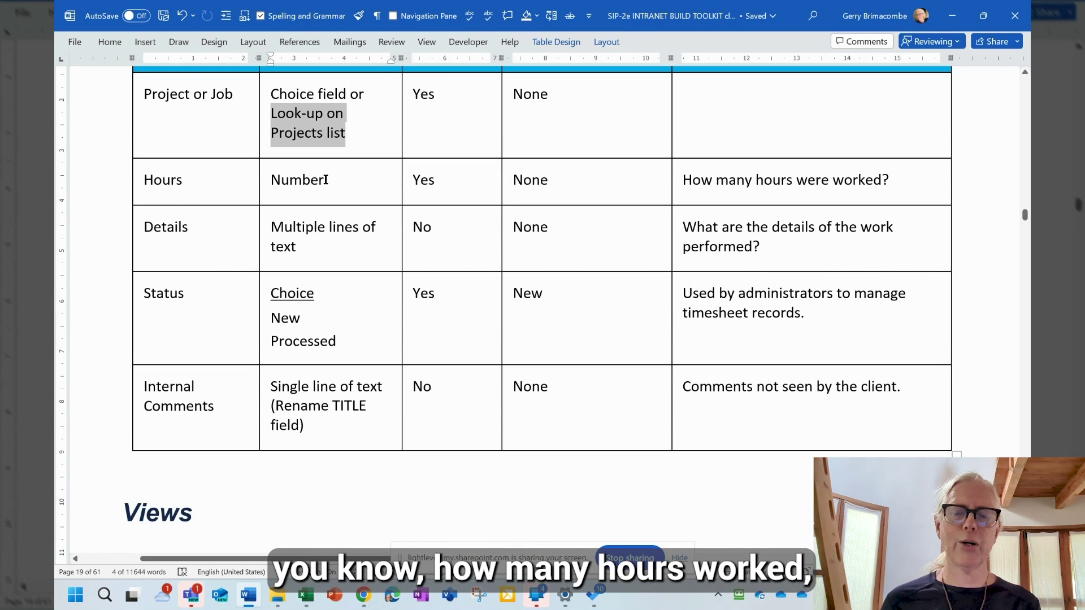
{"action": "scroll", "coordinate": [326, 180], "scroll_direction": "down", "scroll_amount": 1}
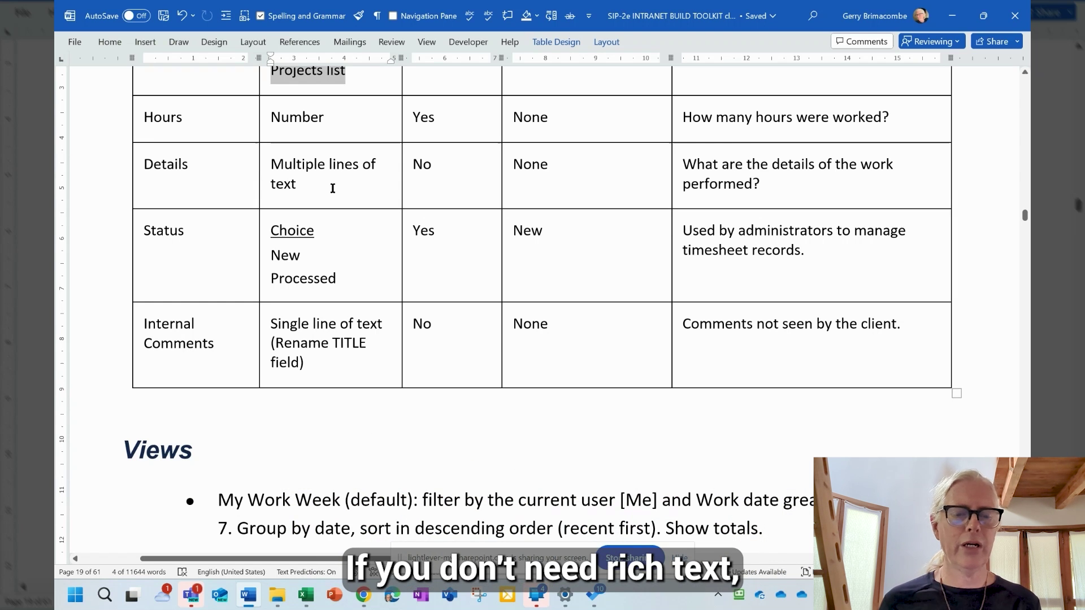
{"action": "scroll", "coordinate": [333, 188], "scroll_direction": "down", "scroll_amount": 1}
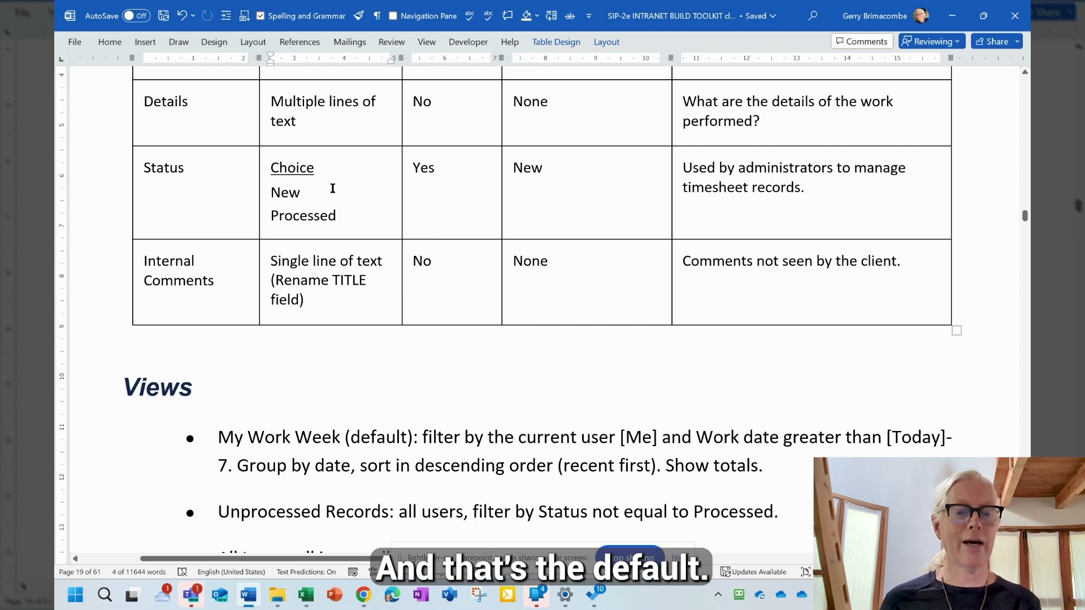
{"action": "scroll", "coordinate": [333, 188], "scroll_direction": "down", "scroll_amount": 1}
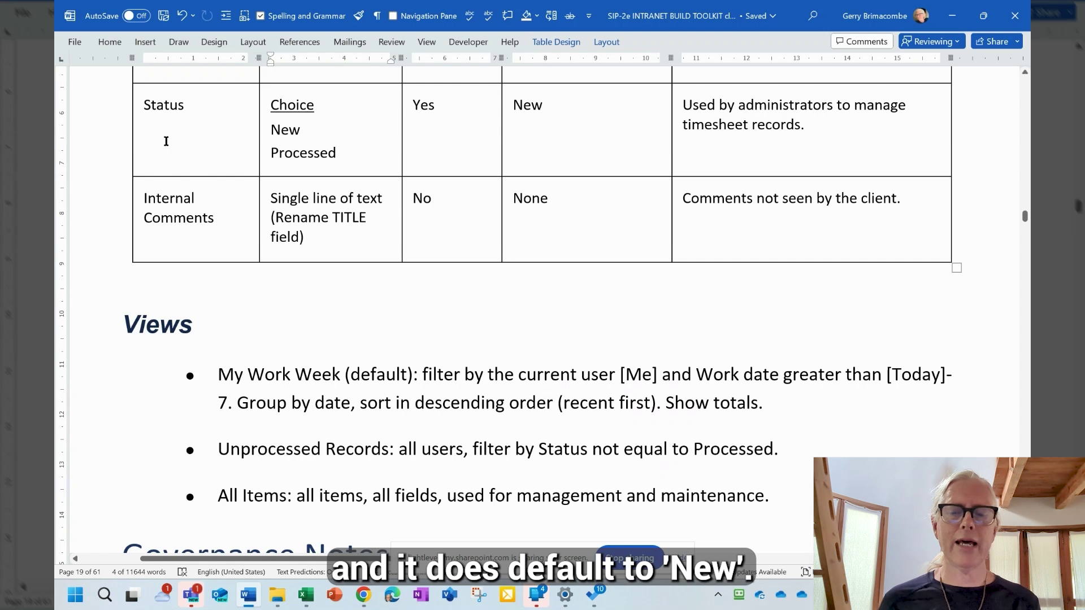
- Mark New as a Status choice and as its default, continuing toward Governance Notes
{"action": "double_click", "coordinate": [278, 129]}
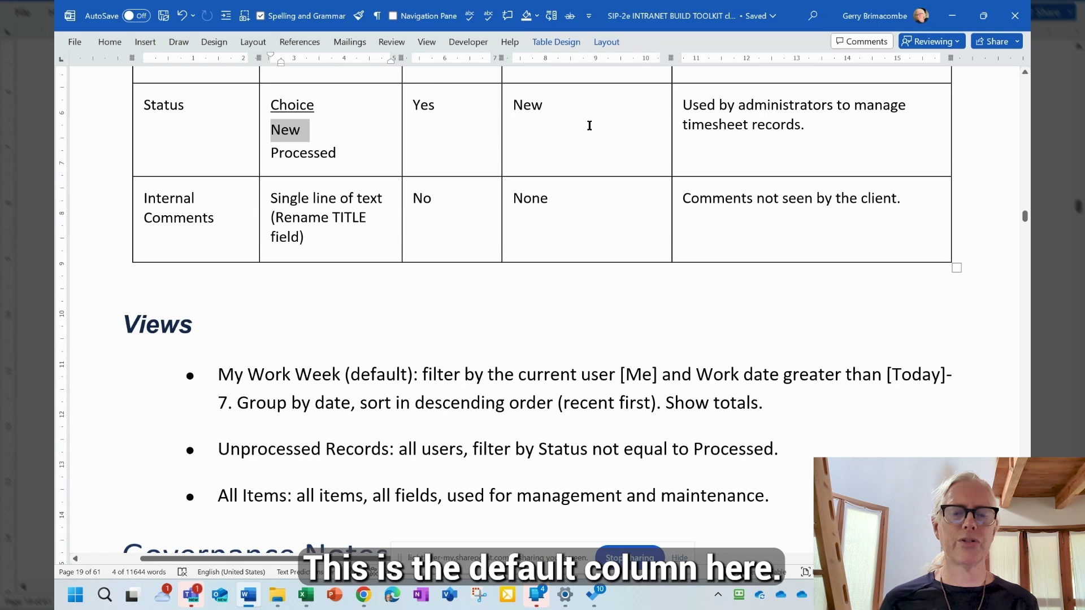
{"action": "double_click", "coordinate": [521, 104]}
{"action": "scroll", "coordinate": [231, 222], "scroll_direction": "down", "scroll_amount": 2}
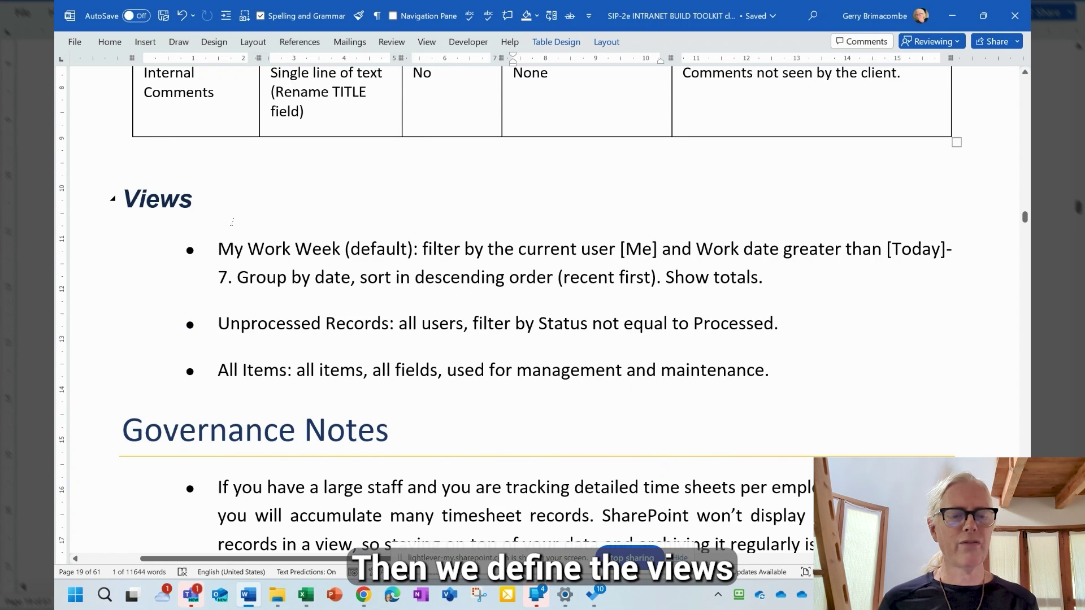
{"action": "scroll", "coordinate": [232, 222], "scroll_direction": "down", "scroll_amount": 2}
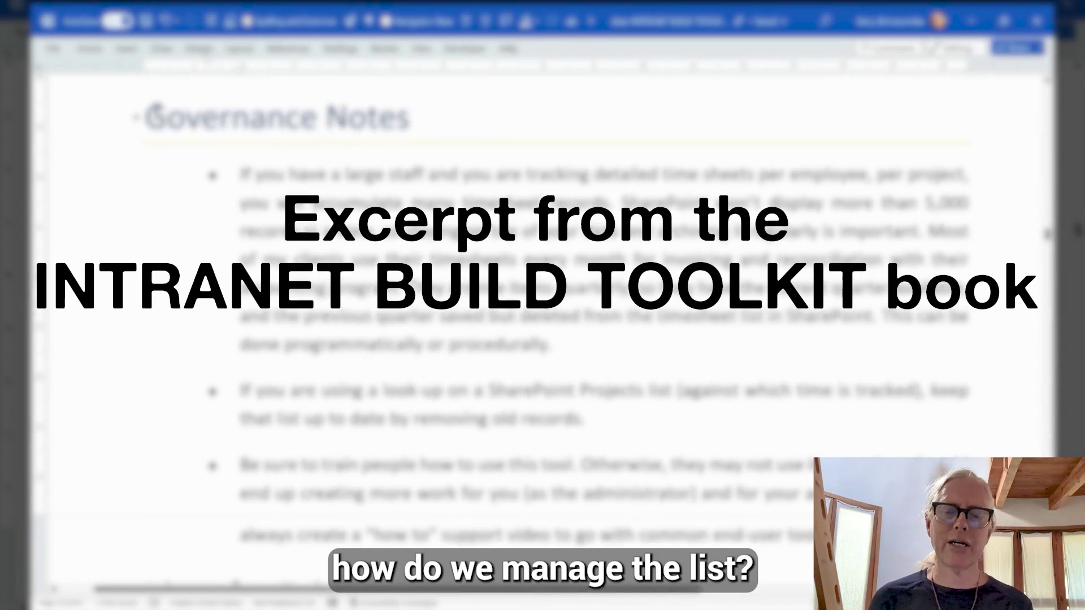
- Highlight the Governance Notes heading, 'large staff', 'detailed time sheets' and 'archiving'
{"action": "left_click_drag", "start_coordinate": [144, 117], "coordinate": [447, 111]}
{"action": "left_click_drag", "start_coordinate": [346, 174], "coordinate": [423, 174]}
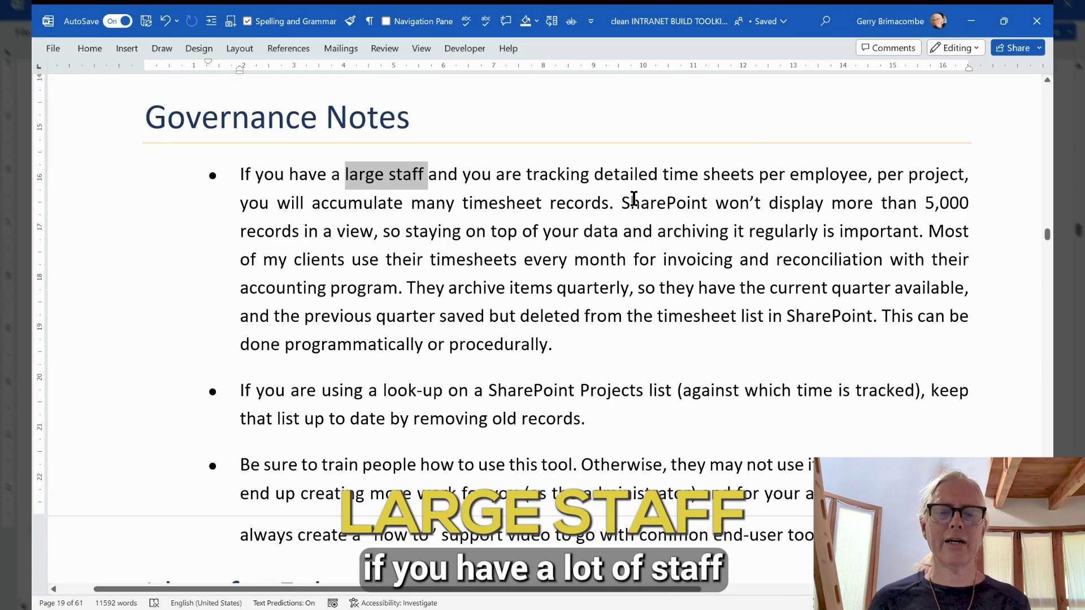
{"action": "left_click_drag", "start_coordinate": [639, 173], "coordinate": [737, 164]}
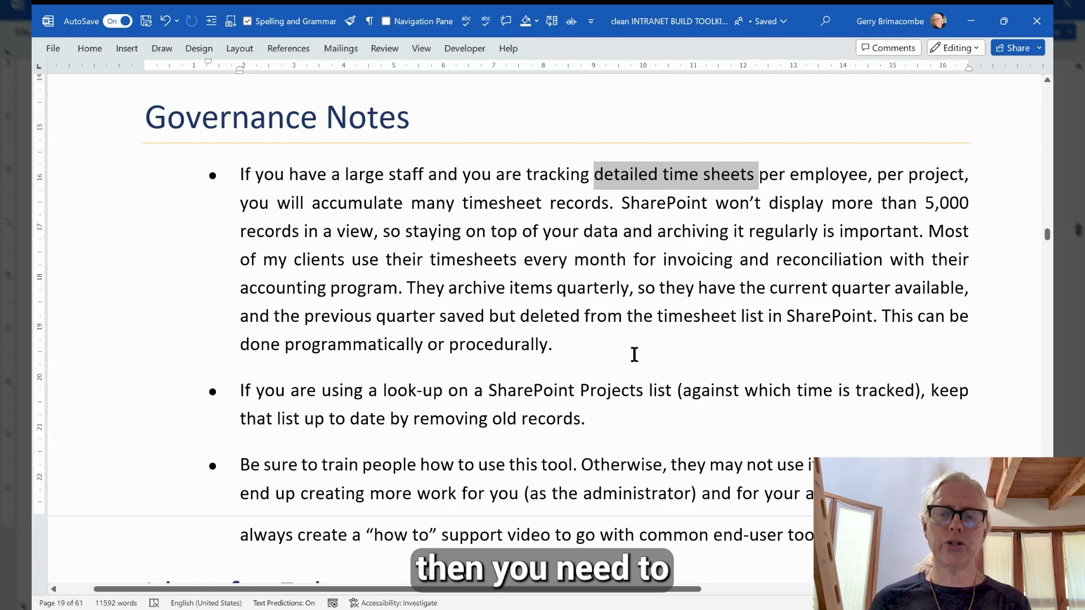
{"action": "double_click", "coordinate": [678, 234]}
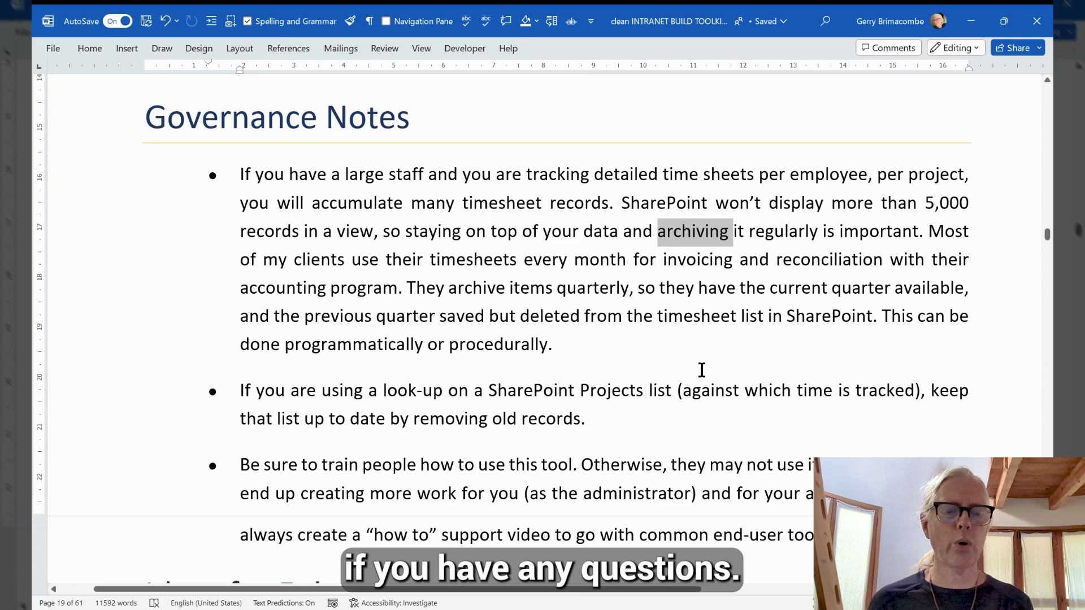
{"action": "scroll", "coordinate": [702, 370], "scroll_direction": "down", "scroll_amount": 2}
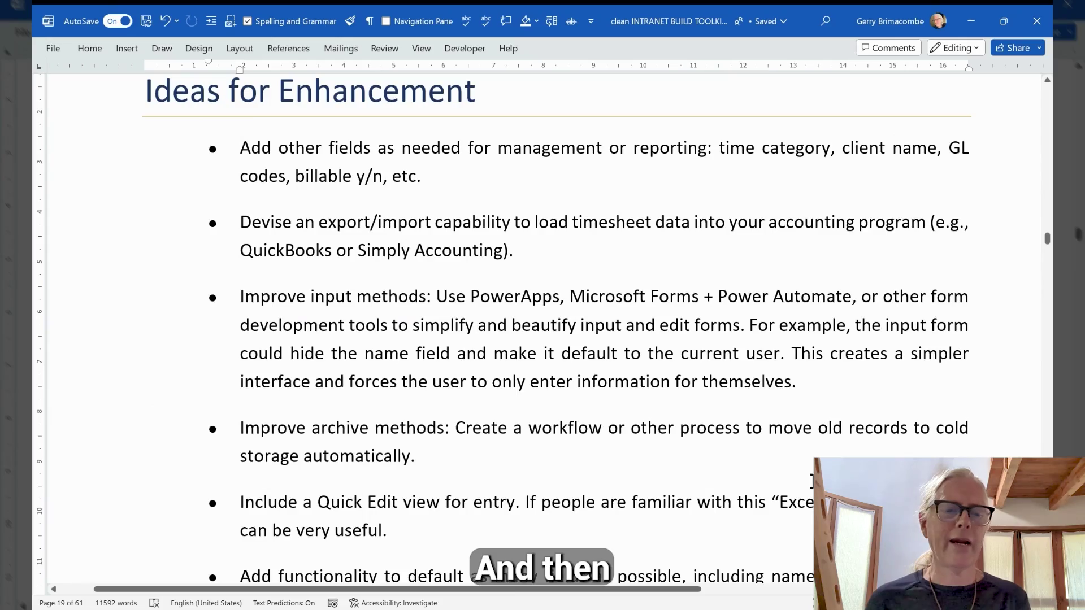
- Highlight the export/import capability idea and the word PowerApps in Ideas for Enhancement
{"action": "scroll", "coordinate": [834, 322], "scroll_direction": "up", "scroll_amount": 5}
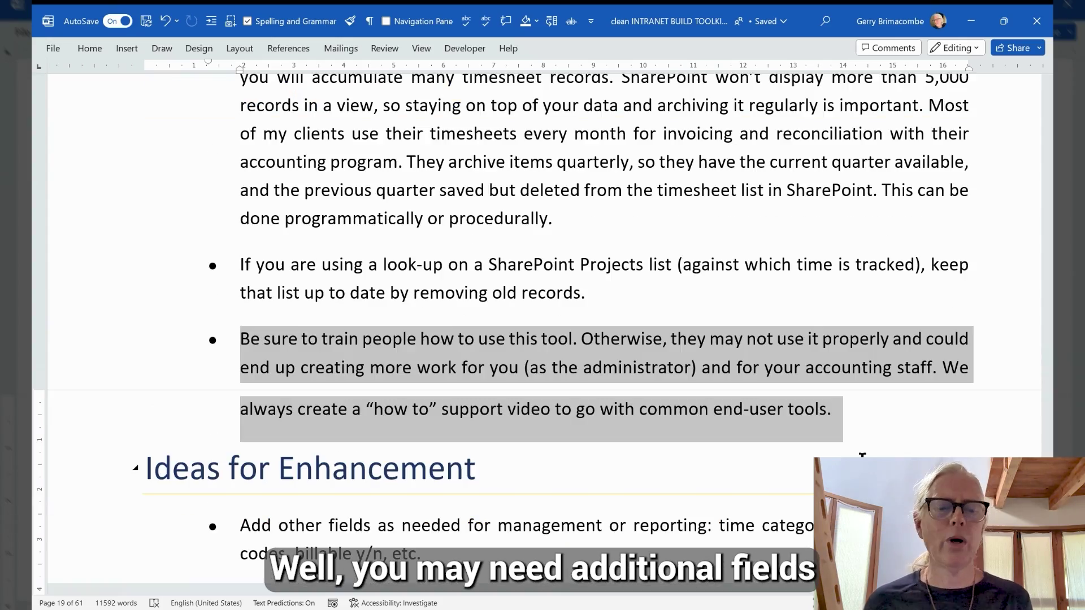
{"action": "scroll", "coordinate": [862, 454], "scroll_direction": "down", "scroll_amount": 5}
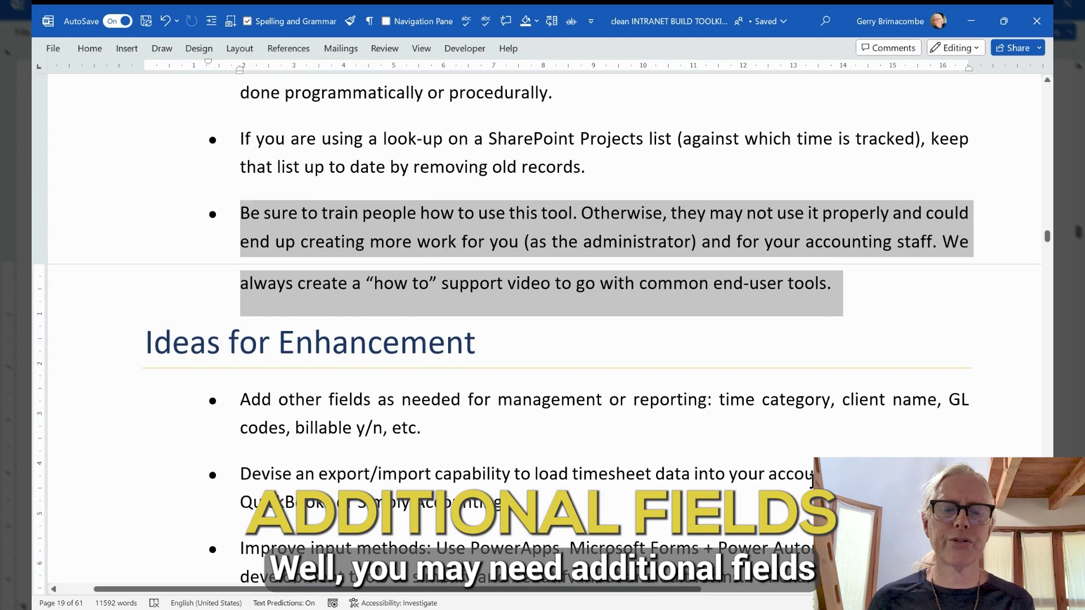
{"action": "scroll", "coordinate": [811, 480], "scroll_direction": "down", "scroll_amount": 1}
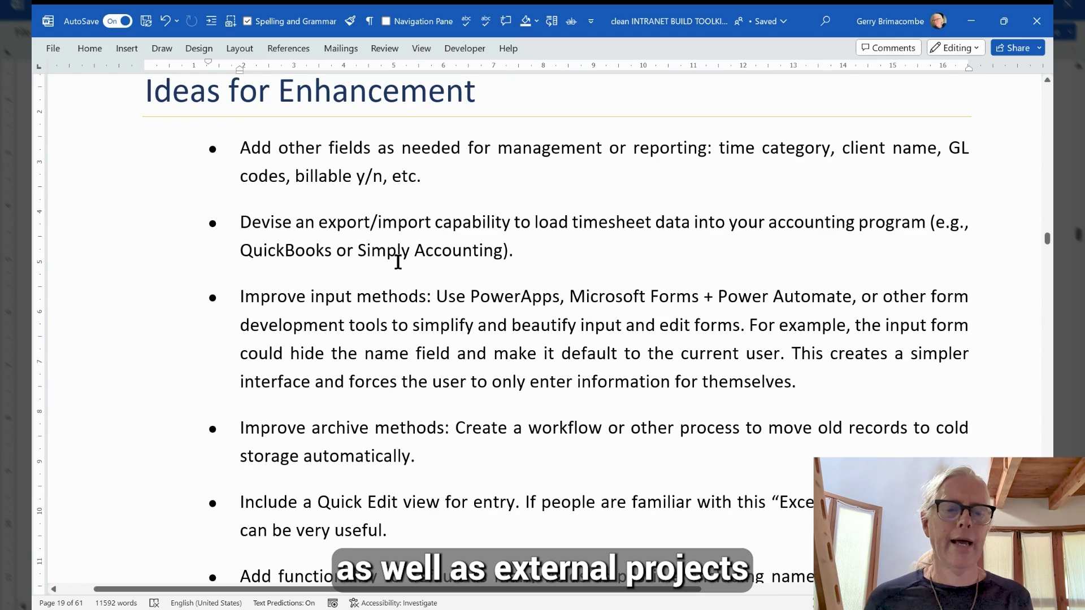
{"action": "mouse_move", "coordinate": [320, 222]}
{"action": "left_mouse_down"}
{"action": "mouse_move", "coordinate": [426, 218]}
{"action": "mouse_move", "coordinate": [537, 238]}
{"action": "left_mouse_up"}
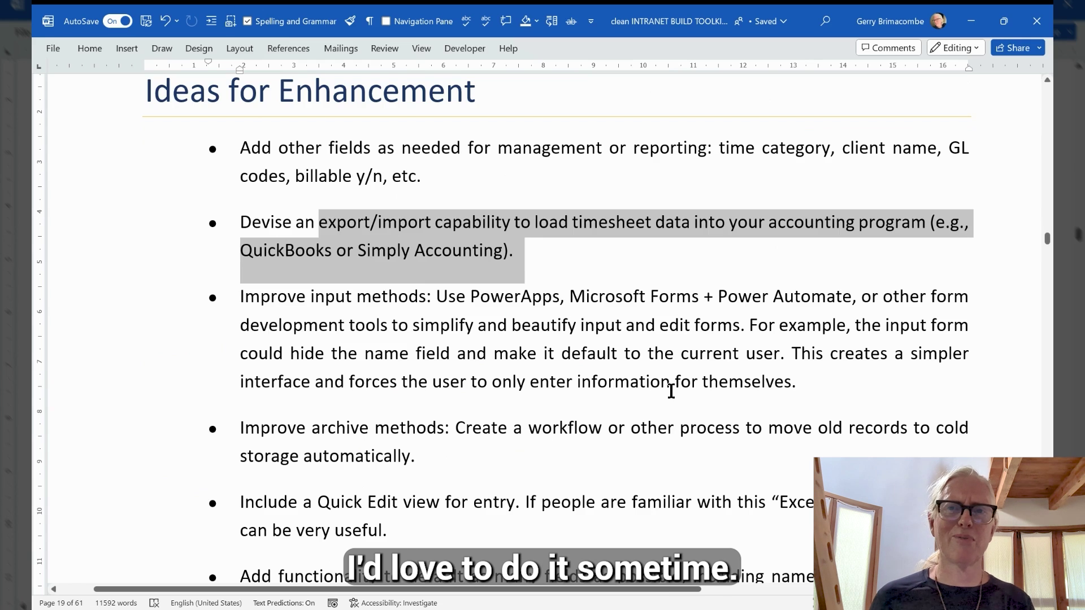
{"action": "left_click", "coordinate": [505, 295]}
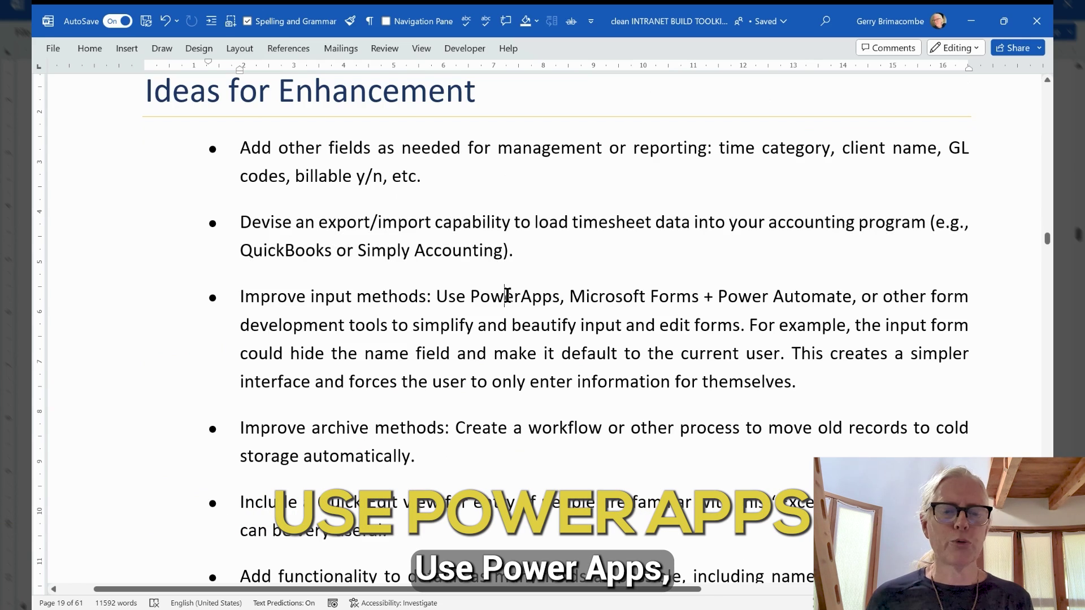
{"action": "double_click", "coordinate": [507, 296]}
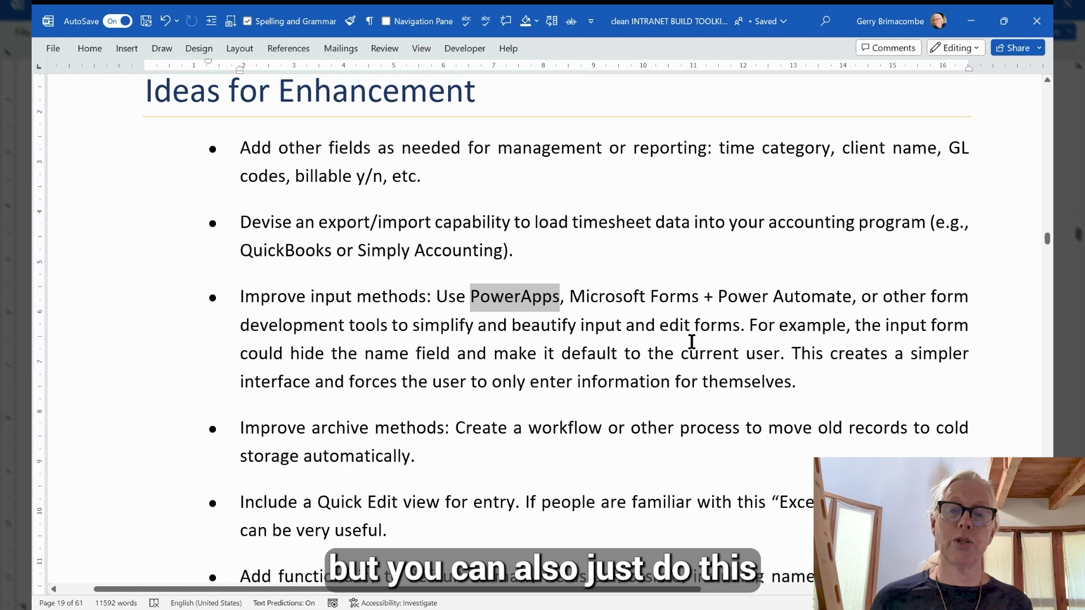
- Highlight Microsoft Forms + Power Automate, archive methods, Quick Edit view and the final idea
{"action": "left_click_drag", "start_coordinate": [570, 296], "coordinate": [851, 295]}
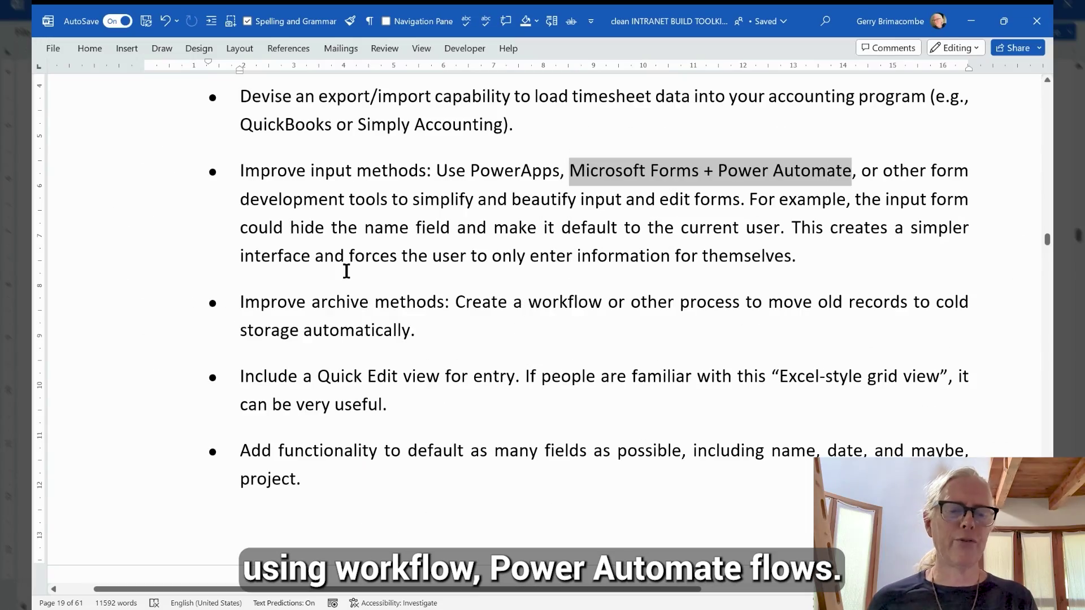
{"action": "left_click_drag", "start_coordinate": [418, 338], "coordinate": [256, 296]}
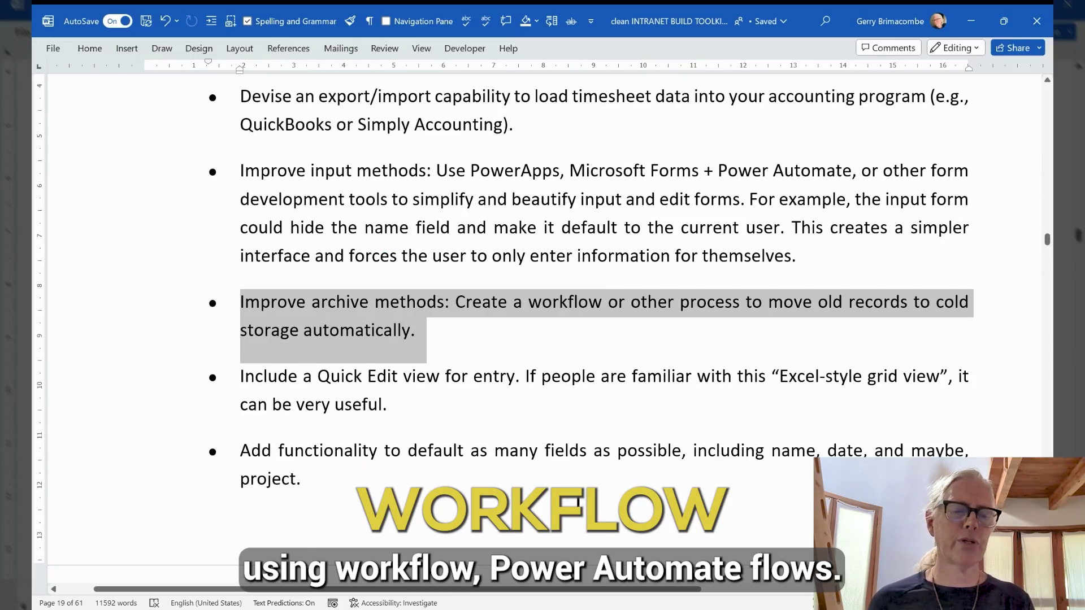
{"action": "left_click_drag", "start_coordinate": [326, 376], "coordinate": [497, 376]}
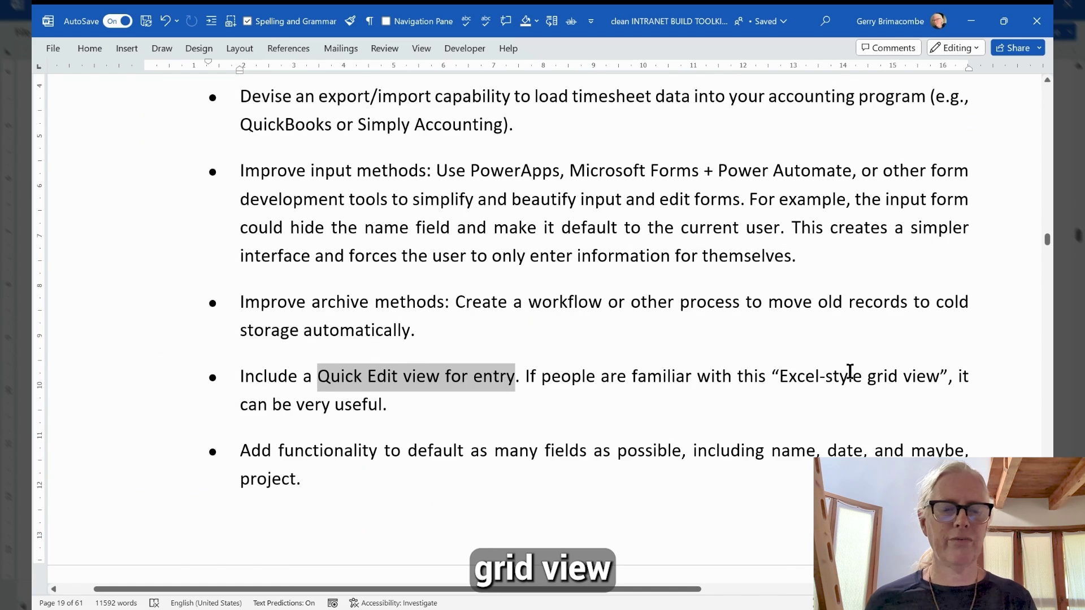
{"action": "scroll", "coordinate": [395, 418], "scroll_direction": "down", "scroll_amount": 1}
{"action": "left_click_drag", "start_coordinate": [302, 417], "coordinate": [246, 377]}
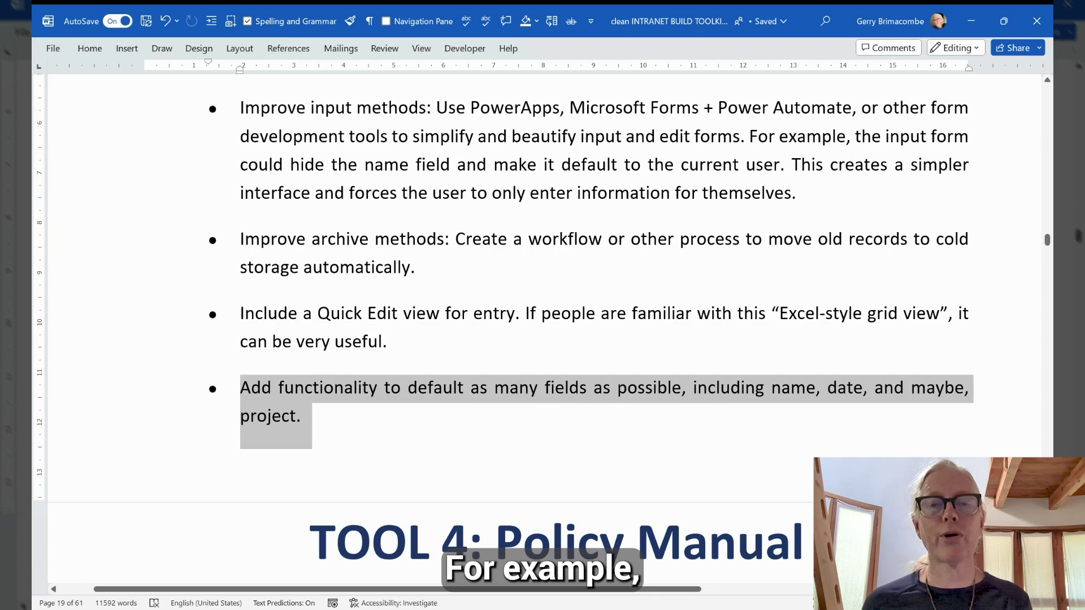